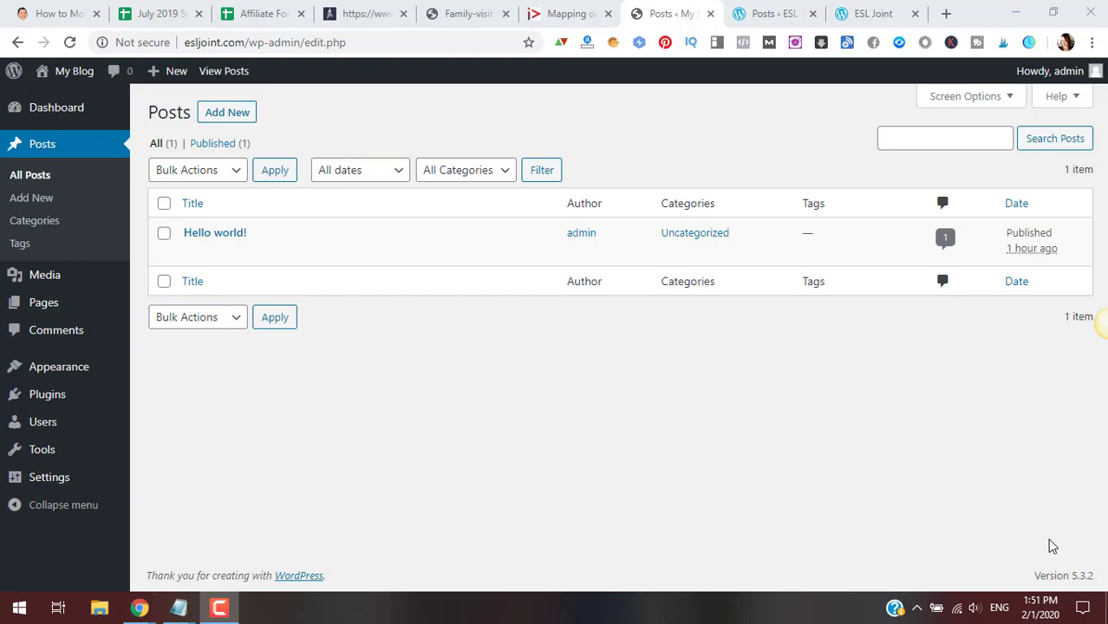
Step: Examine the posts and address of the WordPress.com blog ESL Joint and compare them with the self-hosted site's post list
{"action": "left_click", "coordinate": [867, 12]}
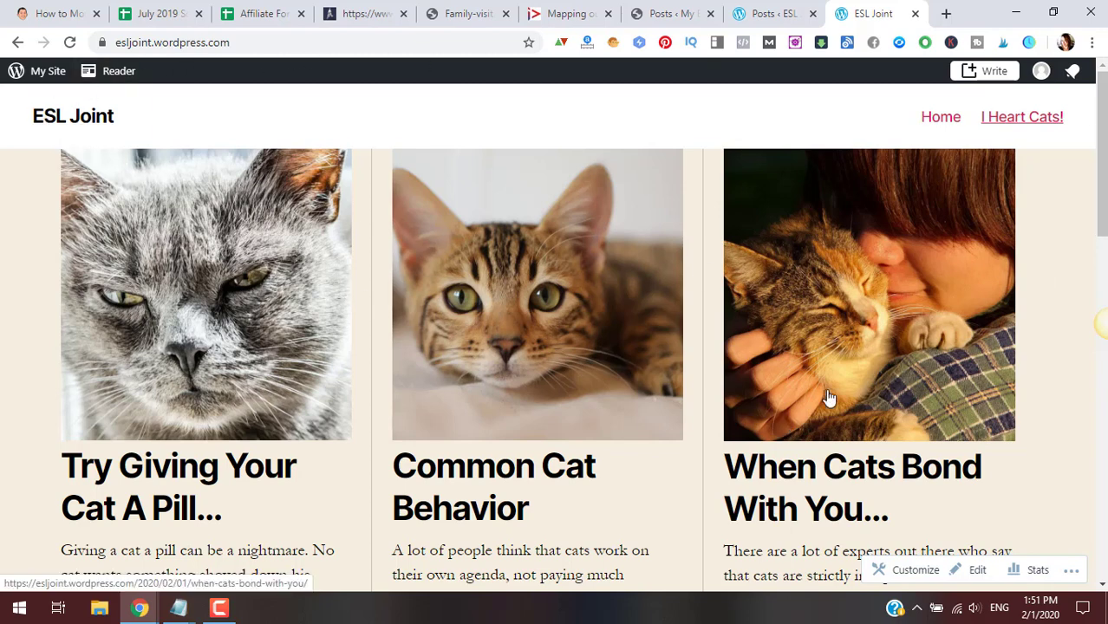
{"action": "scroll", "coordinate": [1045, 321], "scroll_direction": "down", "scroll_amount": 10}
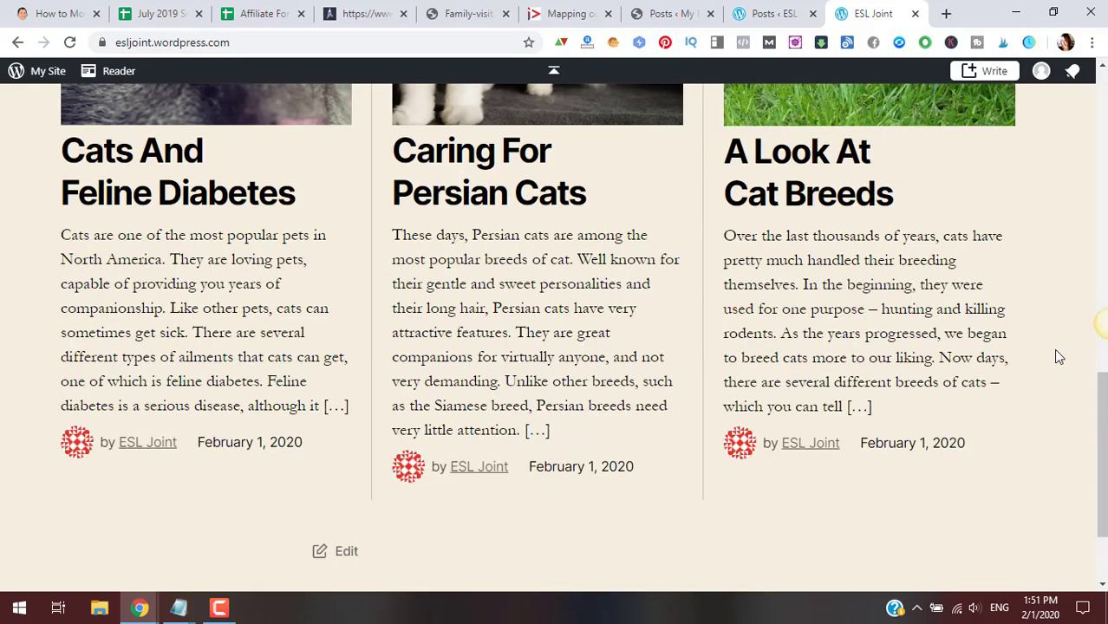
{"action": "scroll", "coordinate": [1054, 350], "scroll_direction": "up", "scroll_amount": 10}
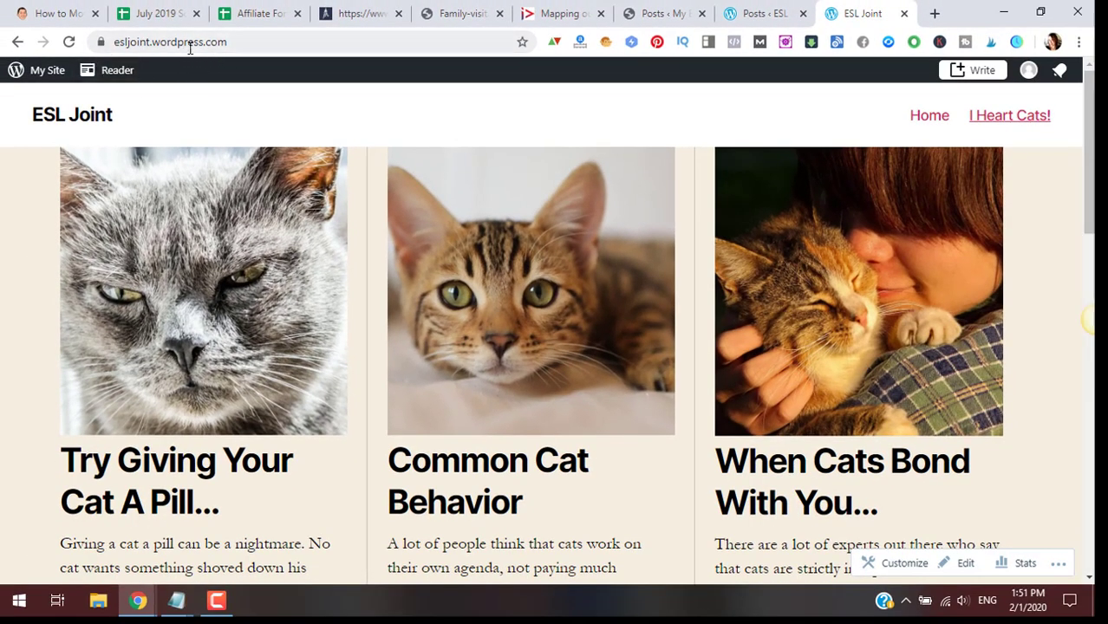
{"action": "left_click_drag", "start_coordinate": [153, 42], "coordinate": [209, 41]}
{"action": "left_click", "coordinate": [285, 42]}
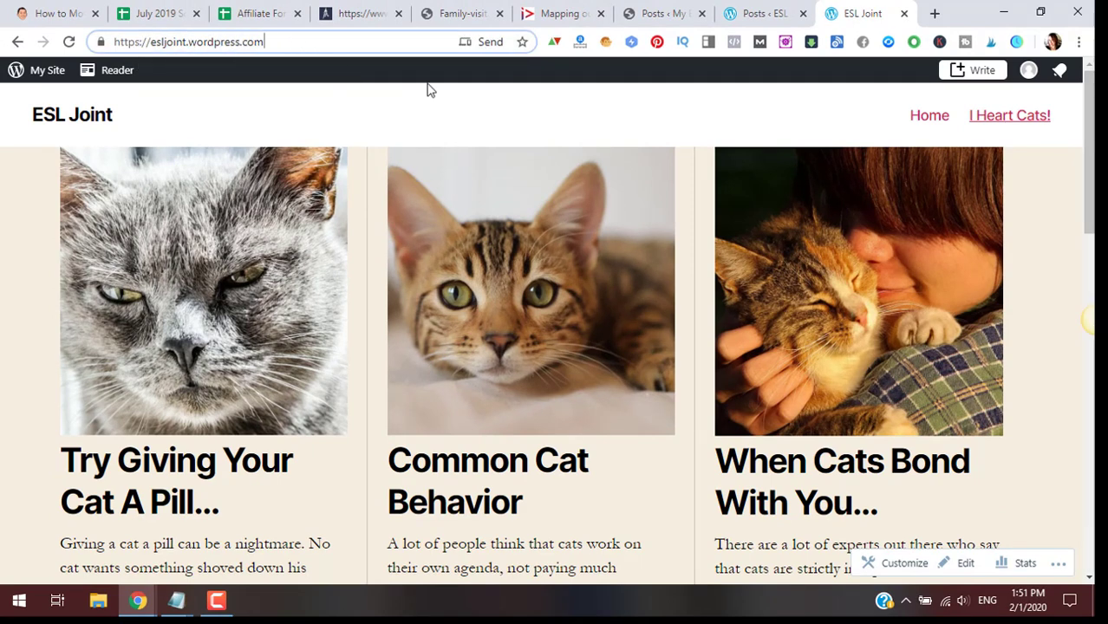
{"action": "left_click", "coordinate": [546, 116]}
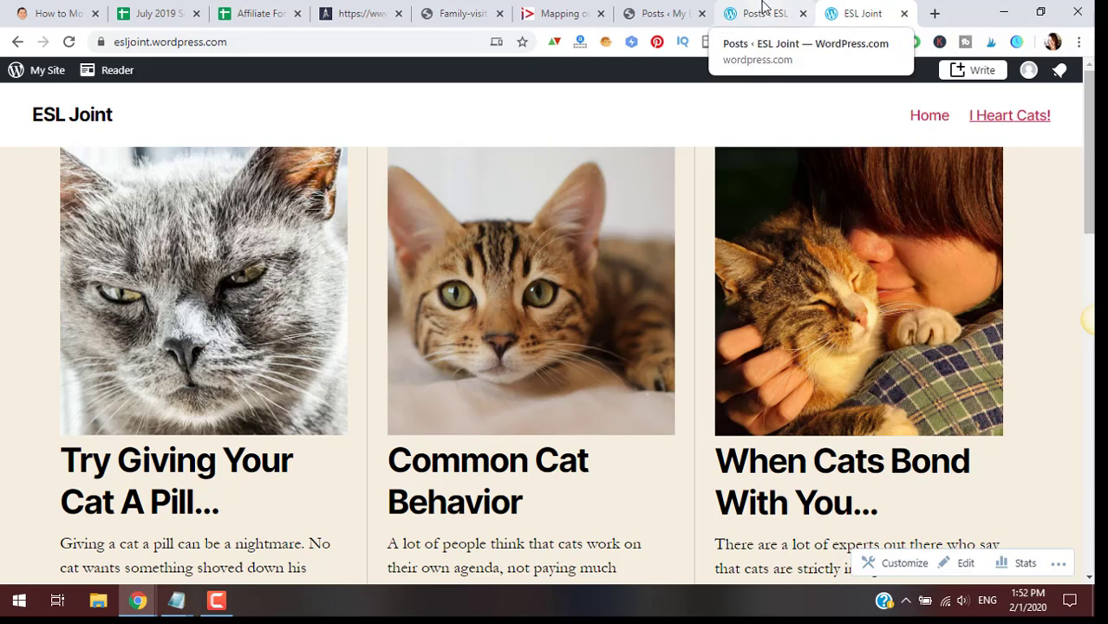
{"action": "left_click", "coordinate": [678, 10]}
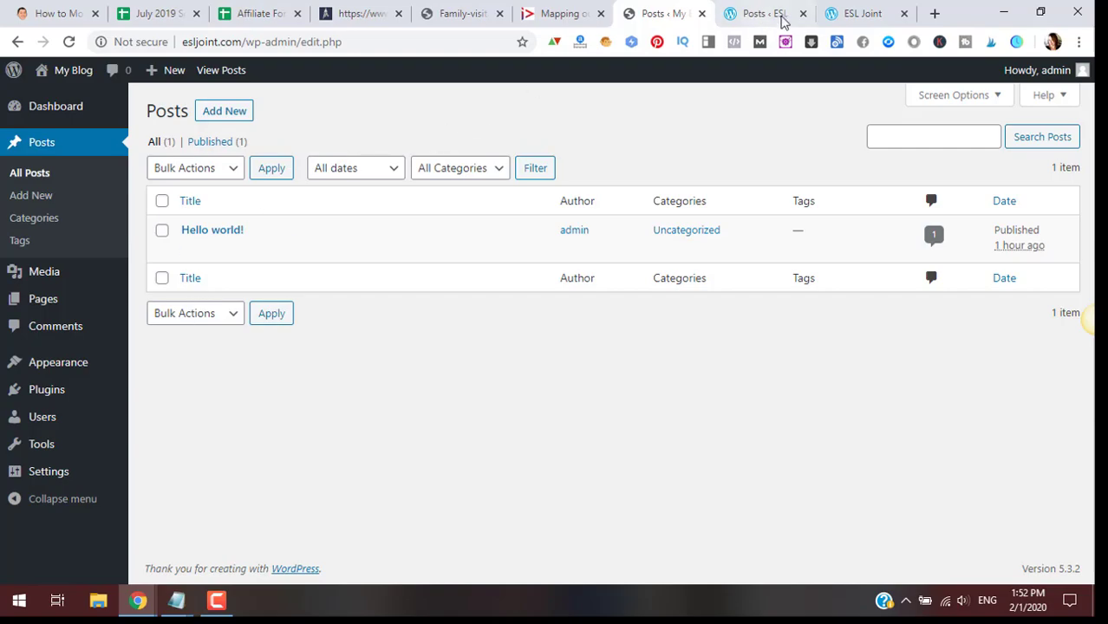
{"action": "left_click", "coordinate": [845, 11]}
{"action": "scroll", "coordinate": [685, 245], "scroll_direction": "down", "scroll_amount": 15}
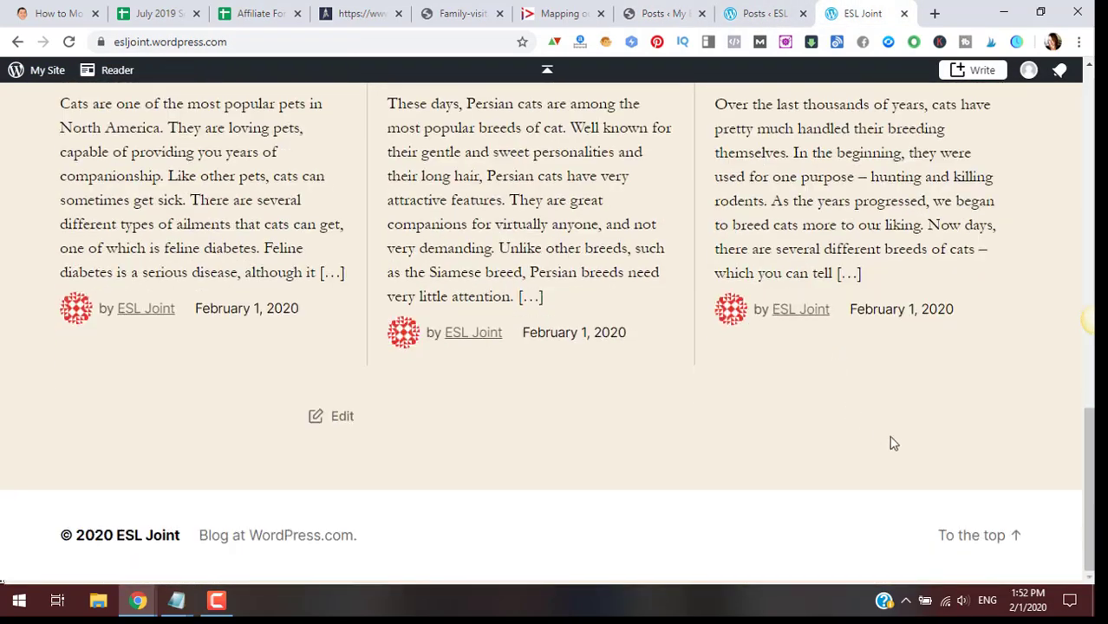
{"action": "scroll", "coordinate": [891, 444], "scroll_direction": "up", "scroll_amount": 15}
{"action": "left_click", "coordinate": [663, 13]}
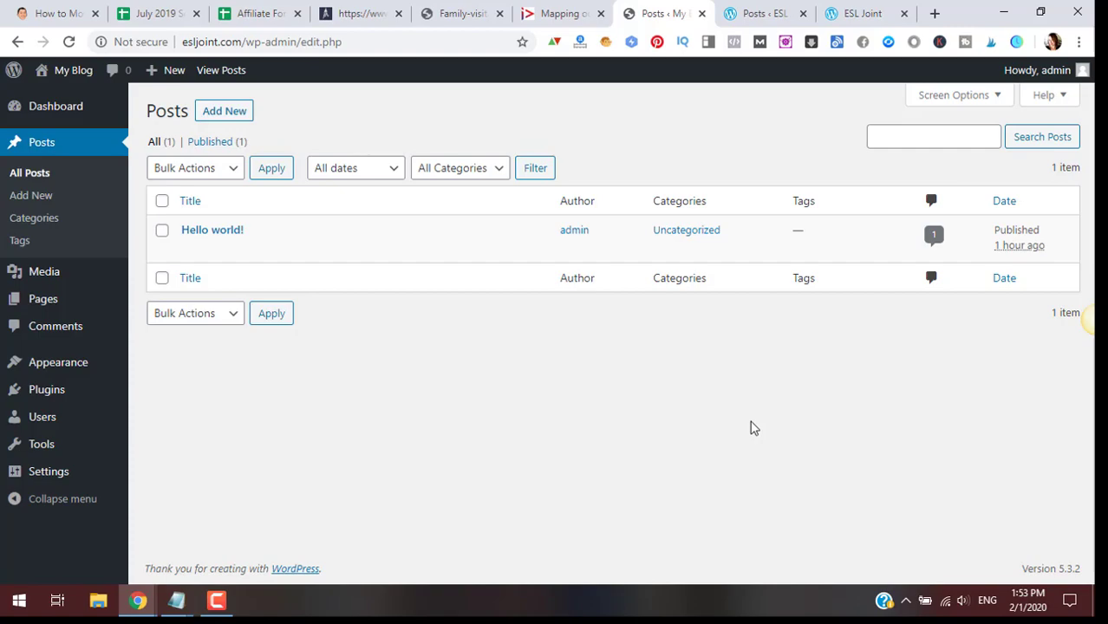
Step: Review the WordPress.com blog's home page from top to end, and compare its published post list with the self-hosted site's
{"action": "left_click", "coordinate": [853, 13]}
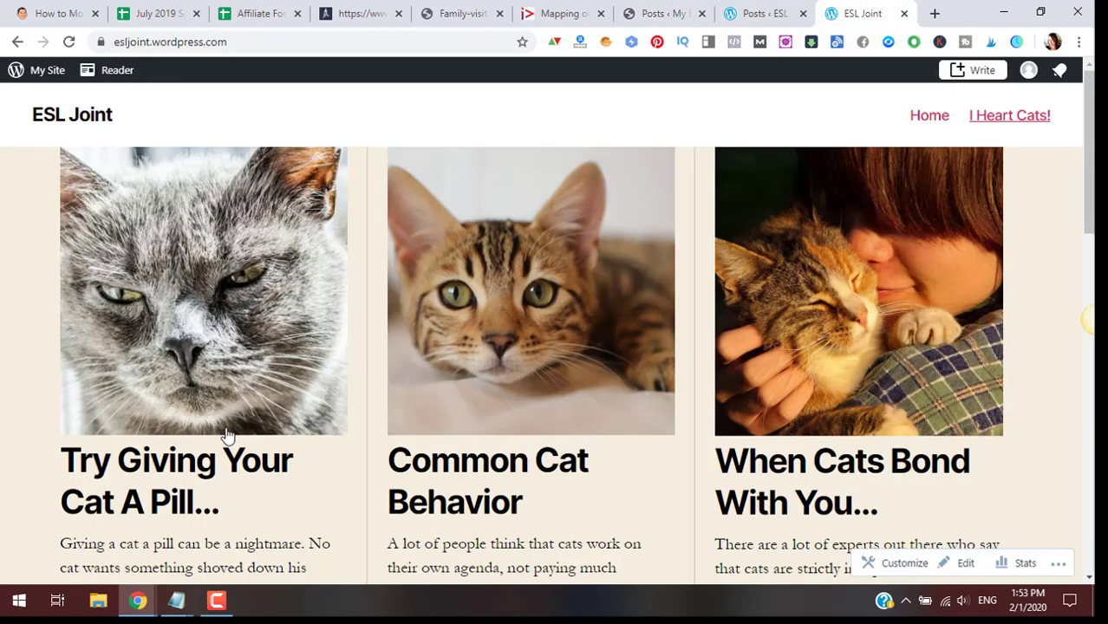
{"action": "scroll", "coordinate": [819, 379], "scroll_direction": "down", "scroll_amount": 2}
{"action": "scroll", "coordinate": [819, 379], "scroll_direction": "down", "scroll_amount": 10}
{"action": "scroll", "coordinate": [992, 465], "scroll_direction": "up", "scroll_amount": 12}
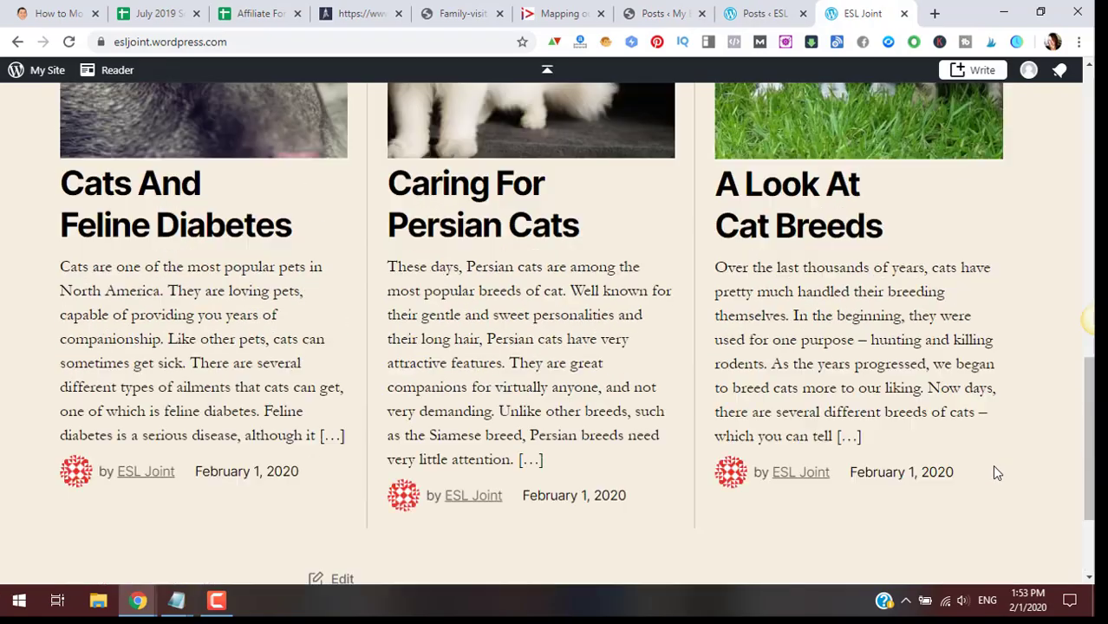
{"action": "scroll", "coordinate": [446, 451], "scroll_direction": "down", "scroll_amount": 5}
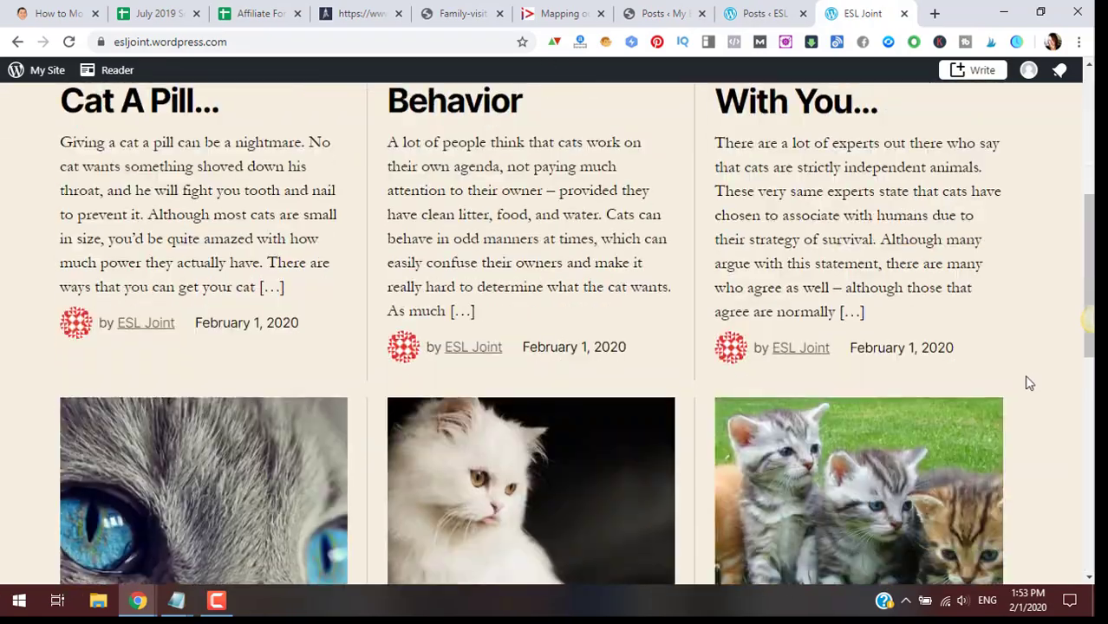
{"action": "scroll", "coordinate": [459, 454], "scroll_direction": "down", "scroll_amount": 5}
{"action": "scroll", "coordinate": [971, 353], "scroll_direction": "up", "scroll_amount": 8}
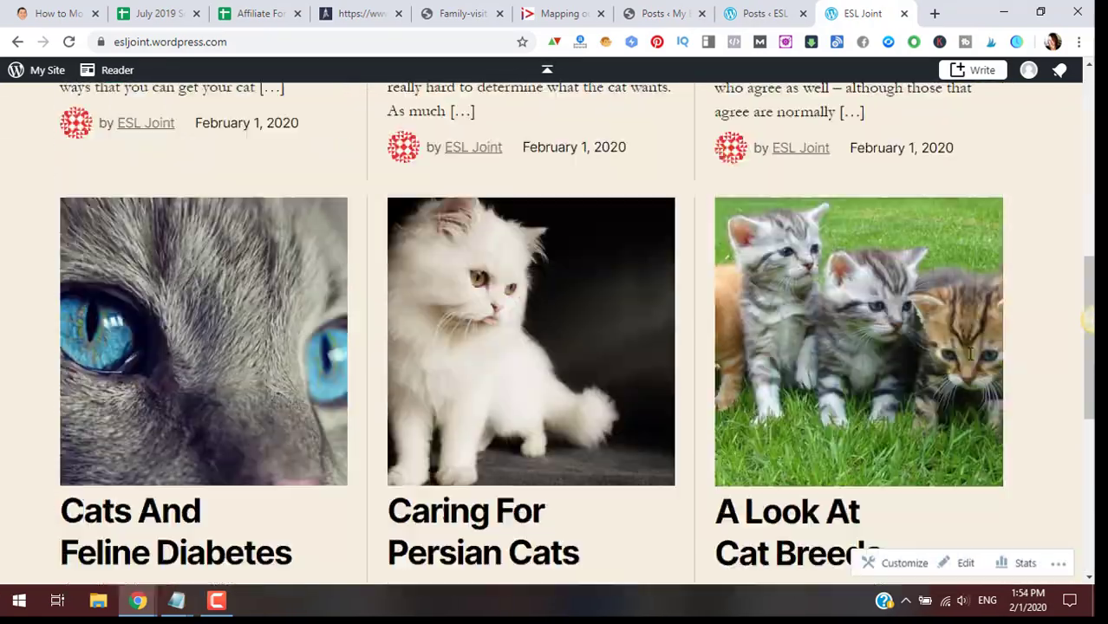
{"action": "scroll", "coordinate": [970, 354], "scroll_direction": "up", "scroll_amount": 2}
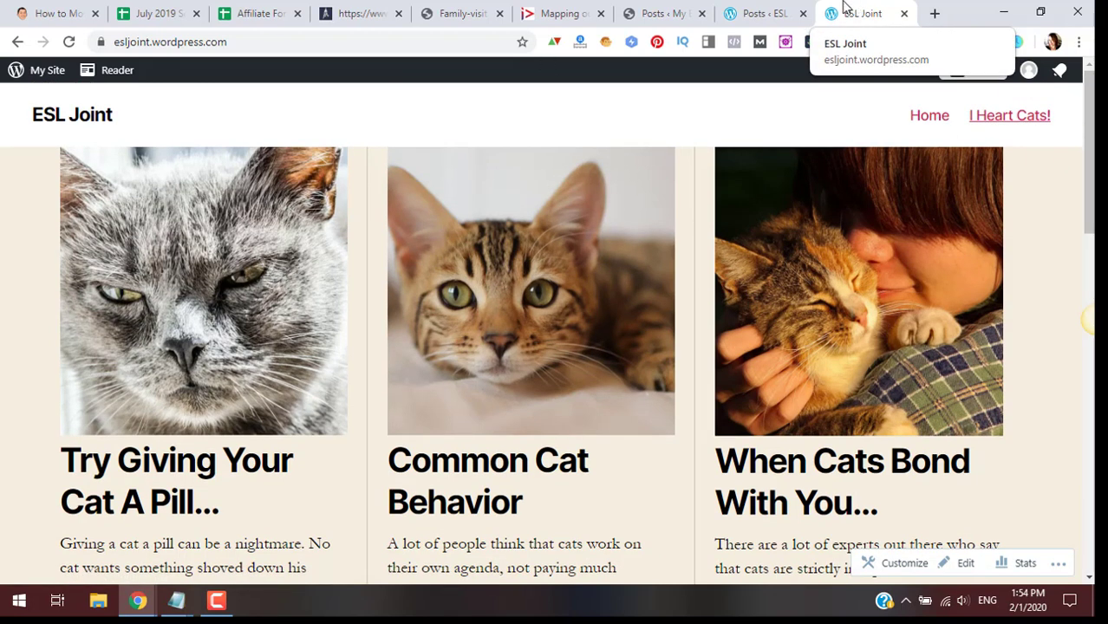
{"action": "left_click", "coordinate": [766, 10]}
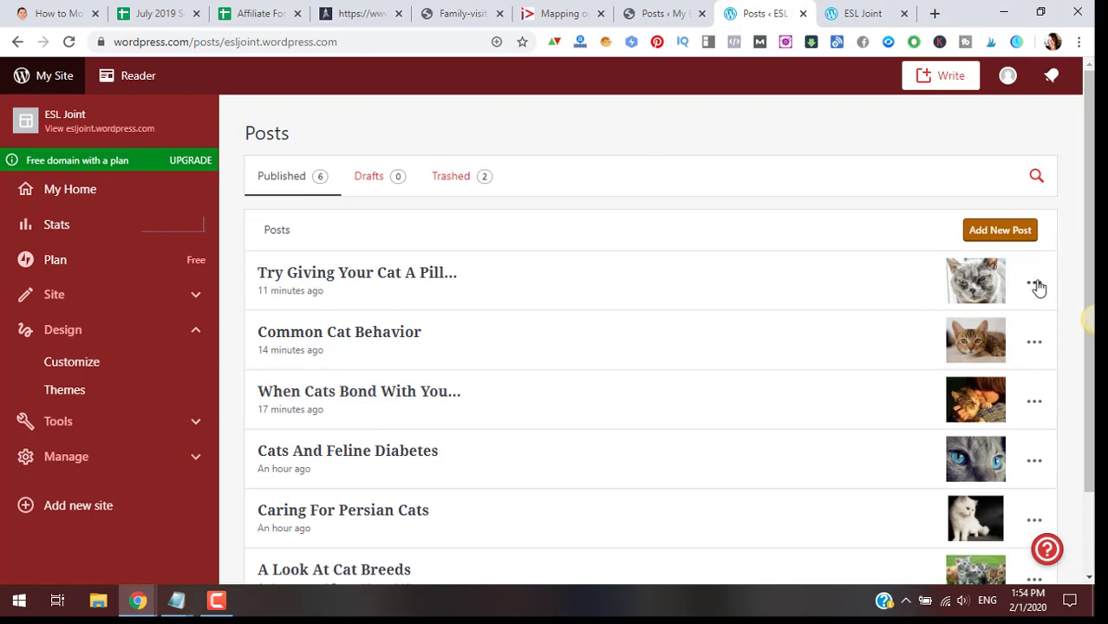
{"action": "left_click", "coordinate": [663, 12]}
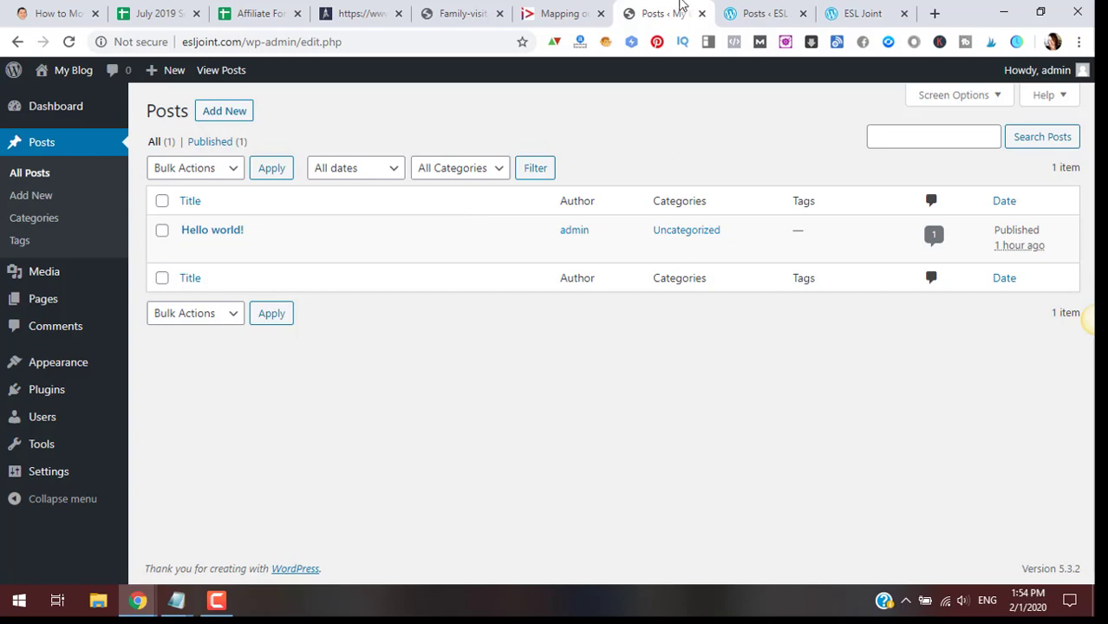
Step: Export all text content of the WordPress.com site ESL Joint
{"action": "left_click", "coordinate": [733, 13]}
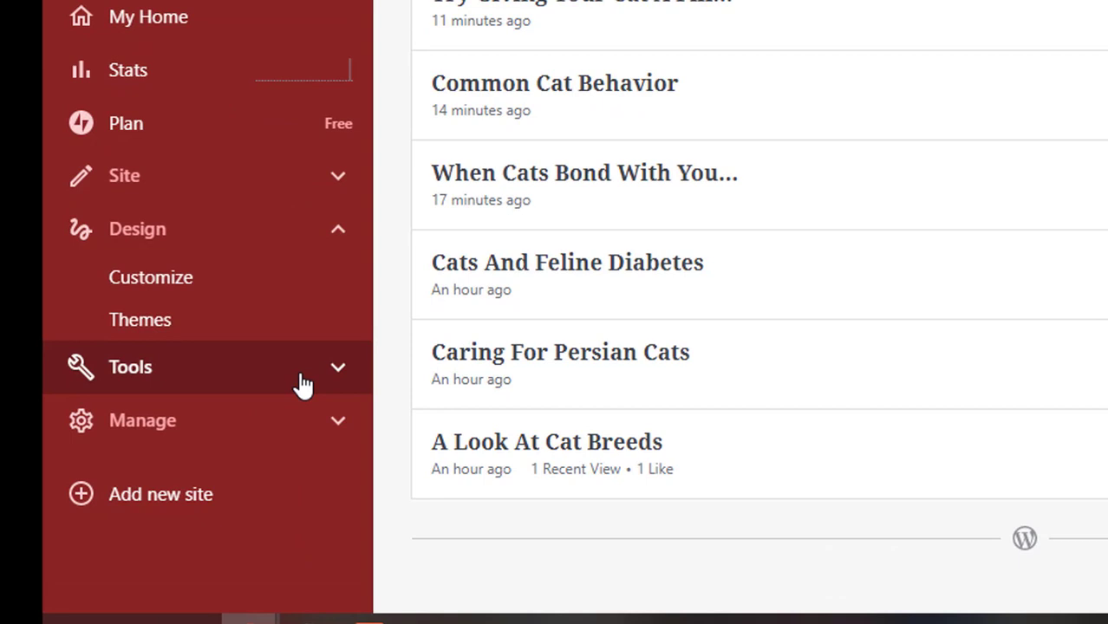
{"action": "left_click", "coordinate": [303, 385]}
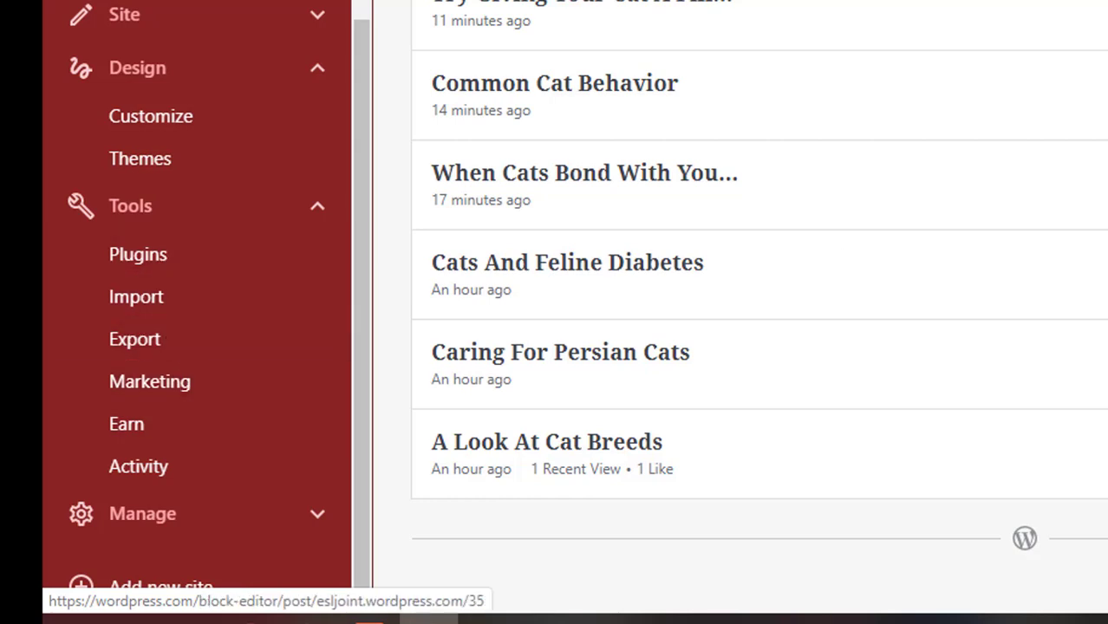
{"action": "left_click", "coordinate": [153, 344]}
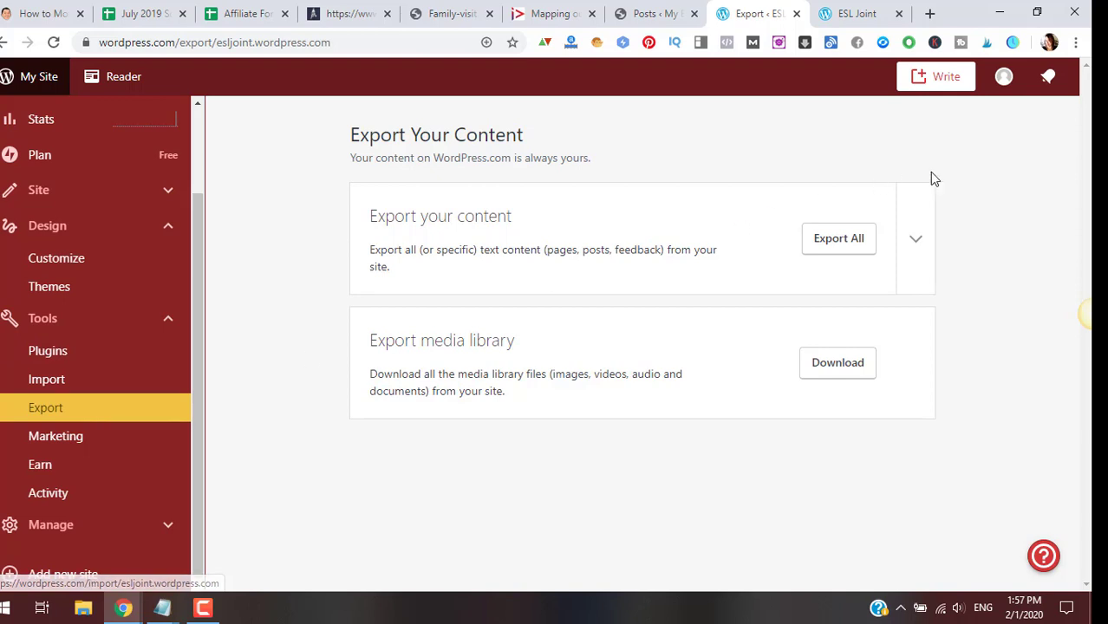
{"action": "left_click", "coordinate": [853, 244]}
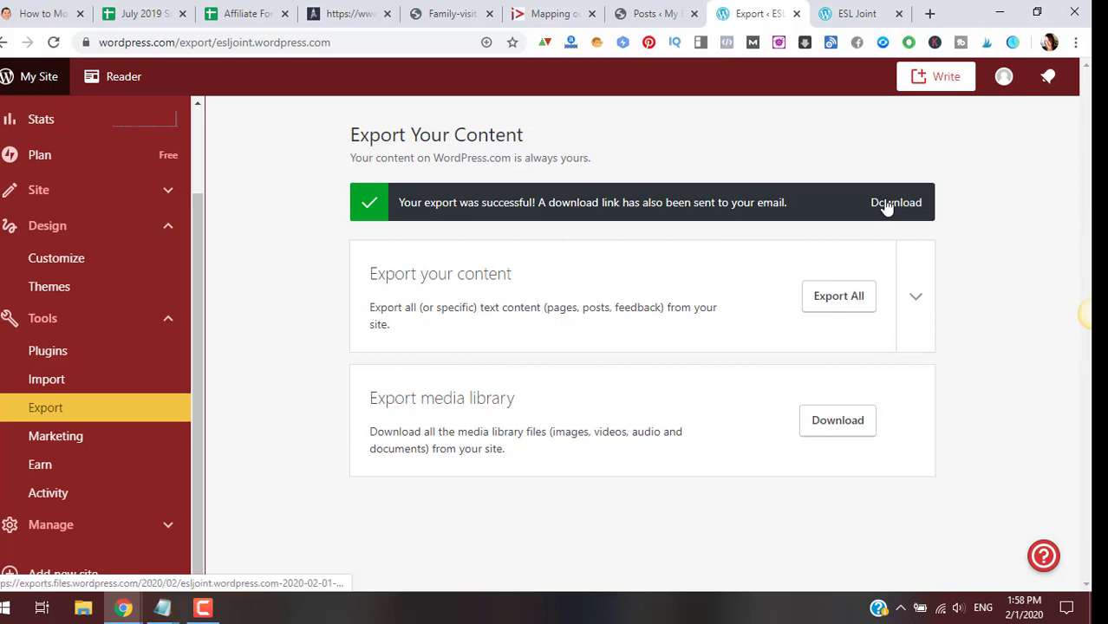
Step: Download the export ZIP archive into the dummy site images folder and show it in File Explorer
{"action": "left_click", "coordinate": [886, 206]}
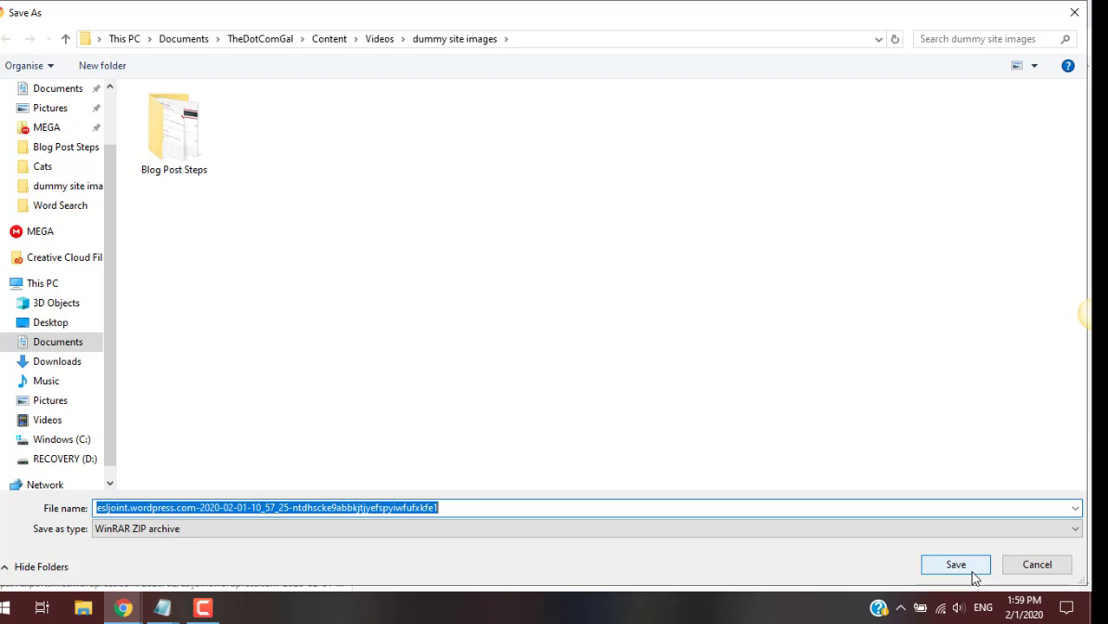
{"action": "left_click", "coordinate": [972, 572]}
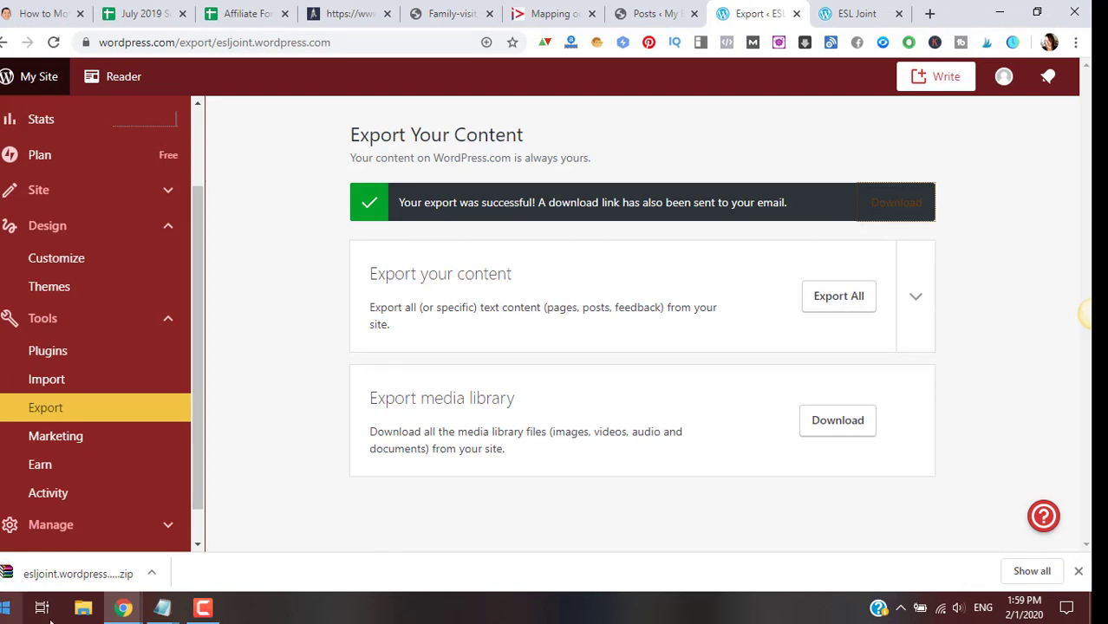
{"action": "left_click", "coordinate": [152, 574]}
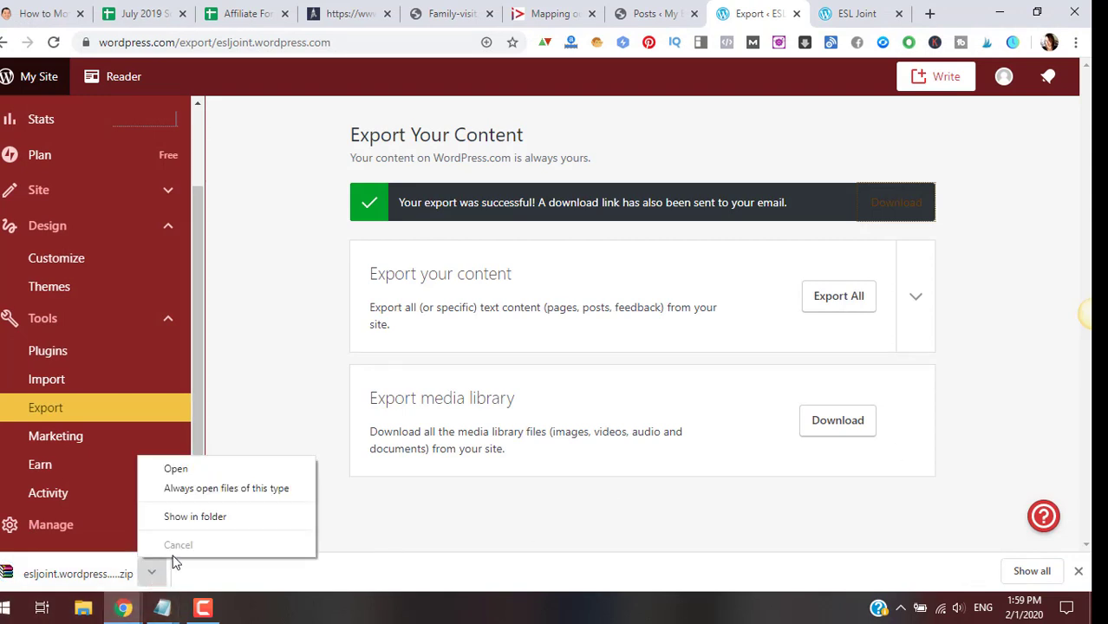
{"action": "left_click", "coordinate": [208, 519]}
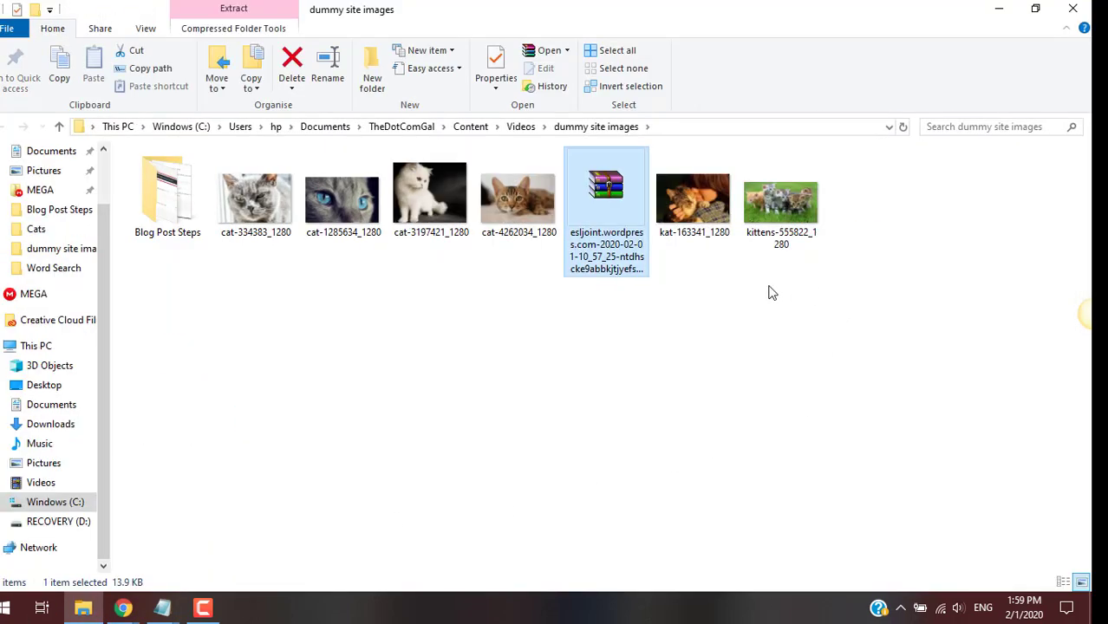
Step: Extract the downloaded export archive in the dummy site images folder and open the extracted folder
{"action": "right_click", "coordinate": [631, 268]}
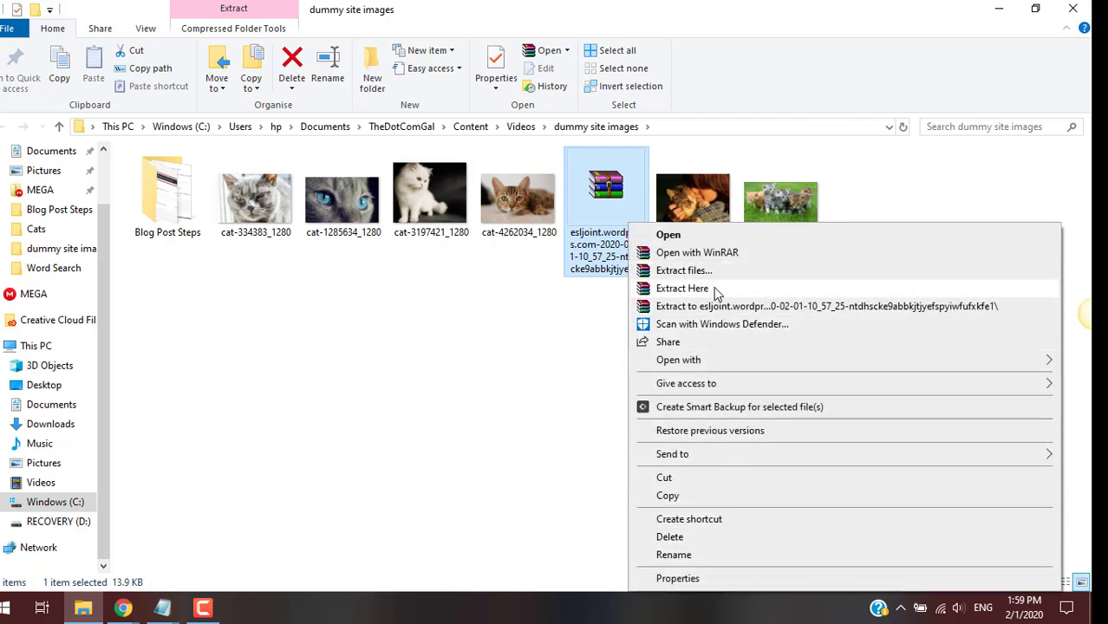
{"action": "left_click", "coordinate": [682, 288]}
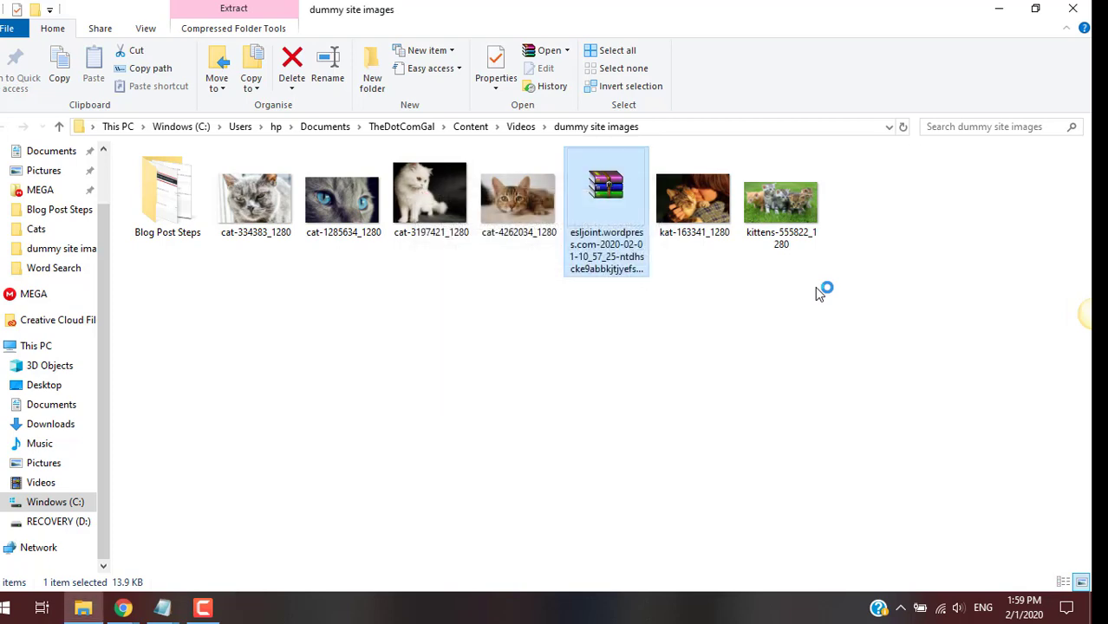
{"action": "double_click", "coordinate": [295, 225]}
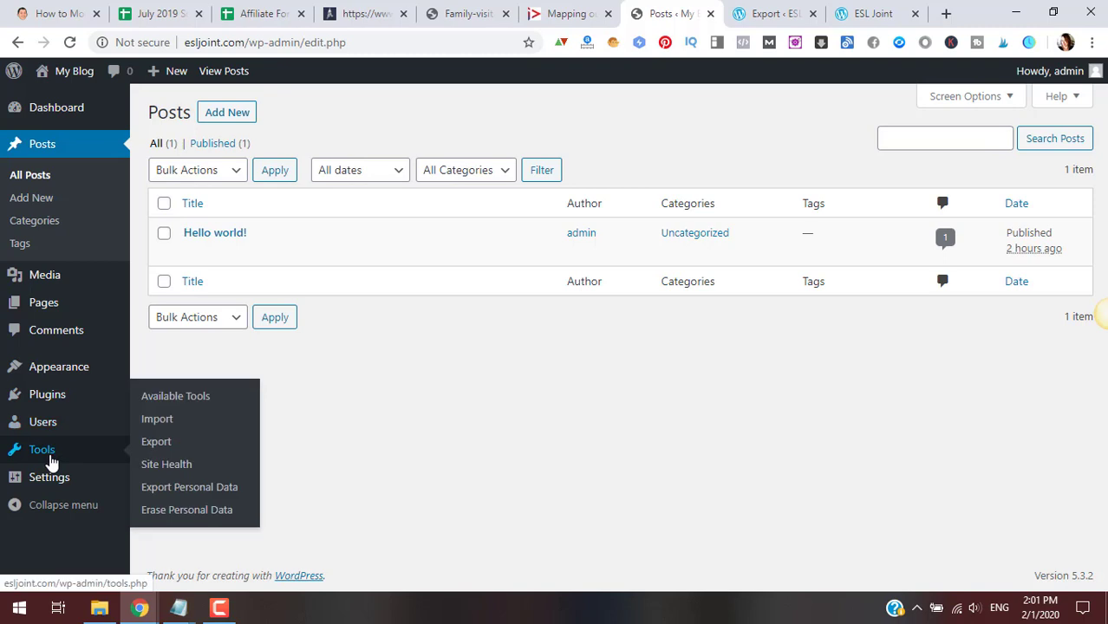
Step: Install the WordPress importer on the self-hosted esljoint.com site
{"action": "left_click", "coordinate": [48, 458]}
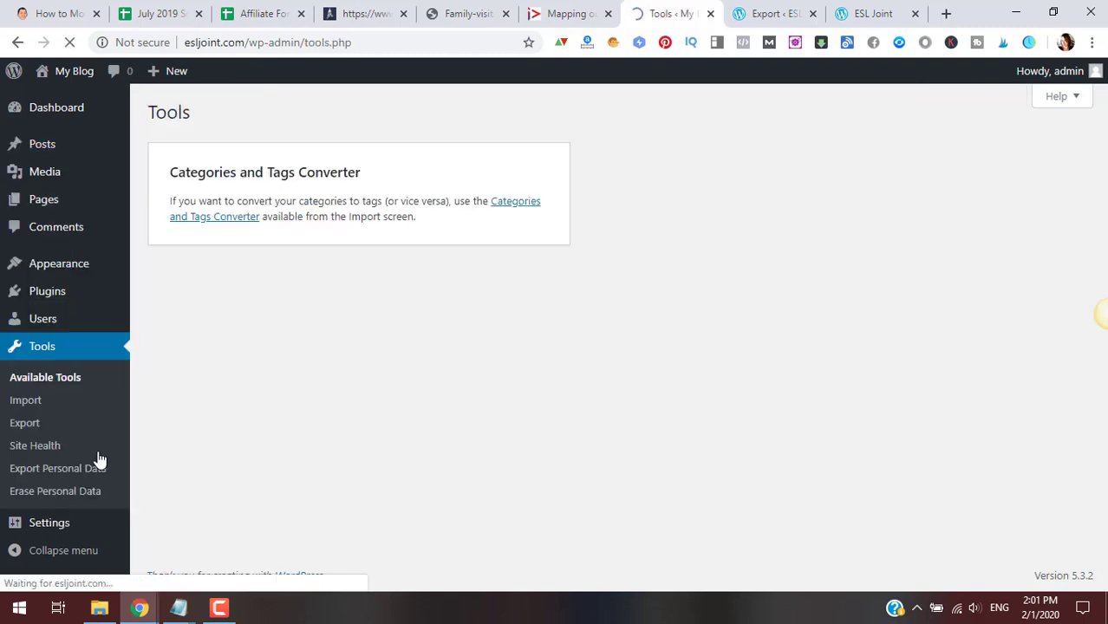
{"action": "left_click", "coordinate": [26, 401]}
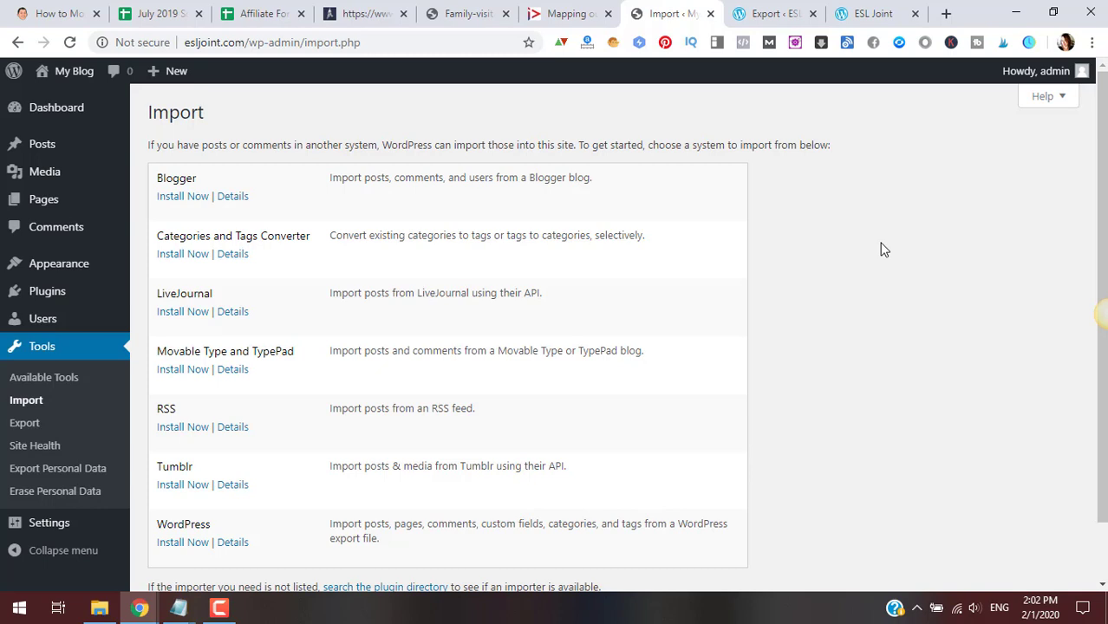
{"action": "scroll", "coordinate": [1037, 199], "scroll_direction": "down", "scroll_amount": 2}
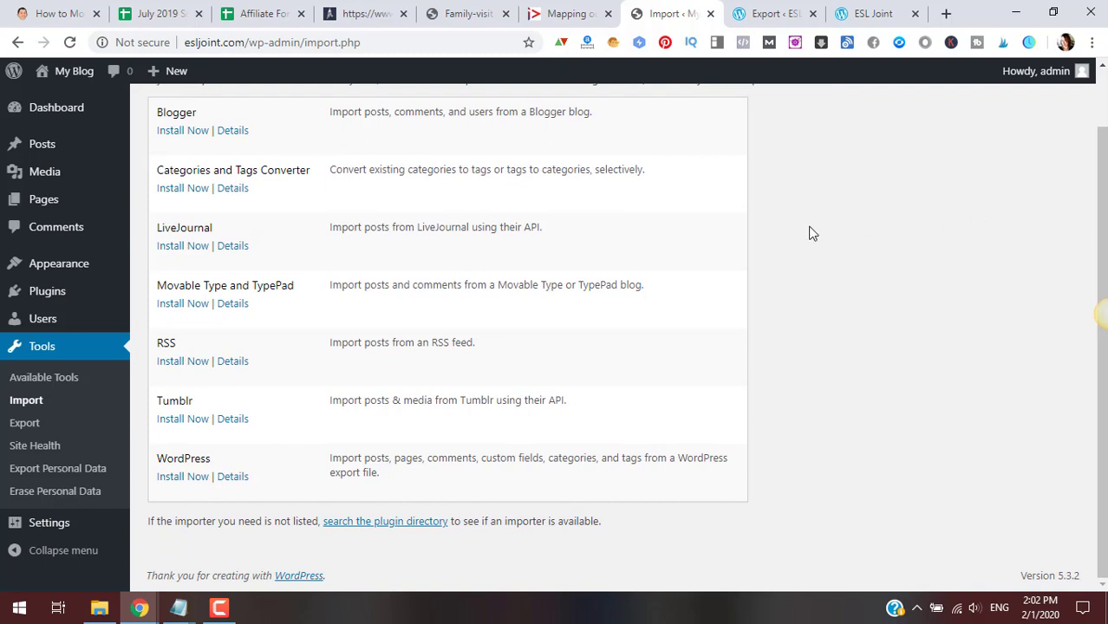
{"action": "left_click", "coordinate": [186, 480]}
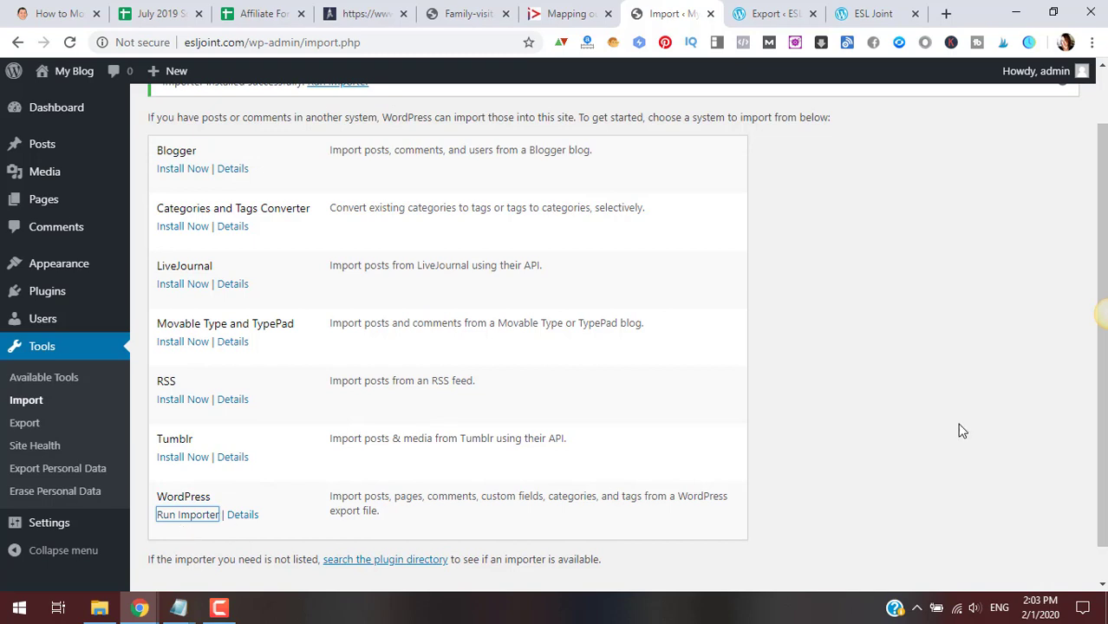
Step: Run the WordPress importer and choose the extracted XML file esljoint.wordpress.2020-02-01.001 for upload
{"action": "scroll", "coordinate": [1032, 391], "scroll_direction": "down", "scroll_amount": 1}
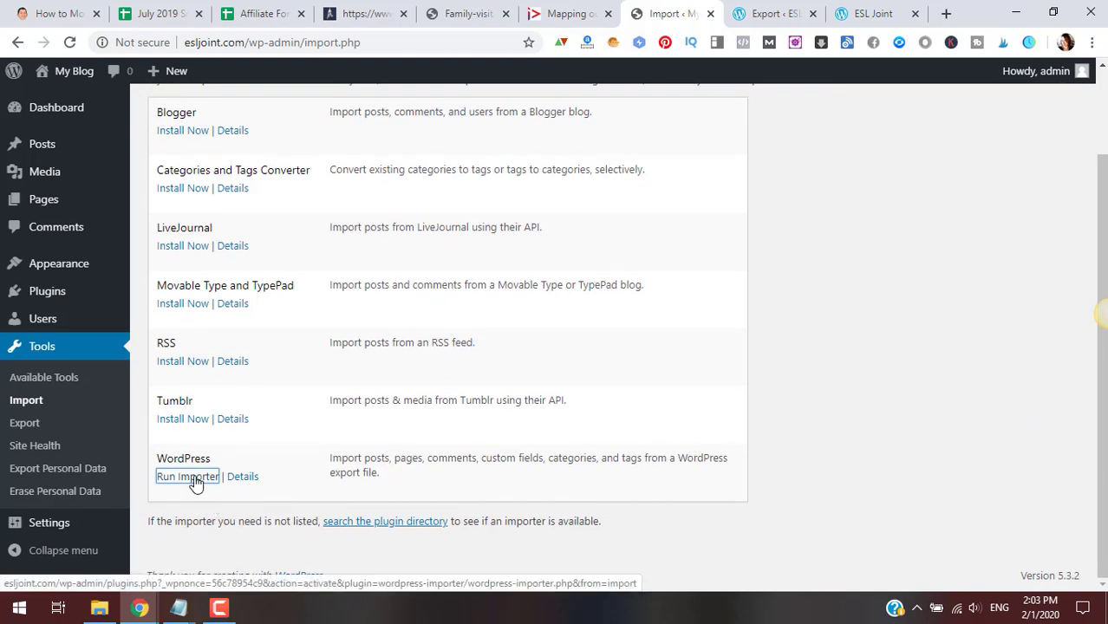
{"action": "left_click", "coordinate": [188, 477]}
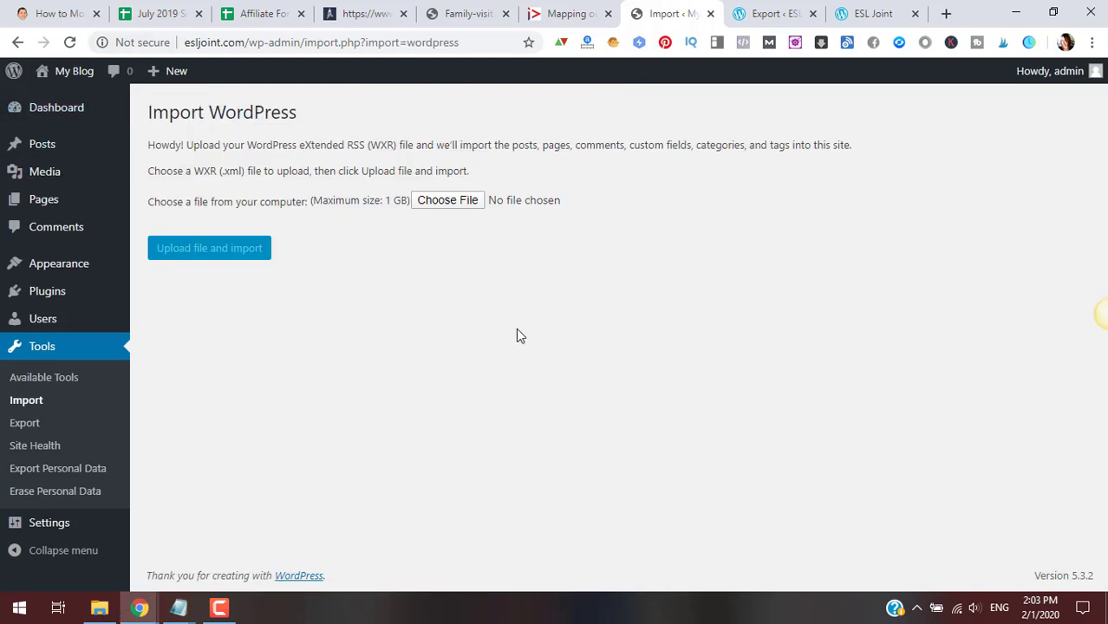
{"action": "left_click", "coordinate": [460, 206]}
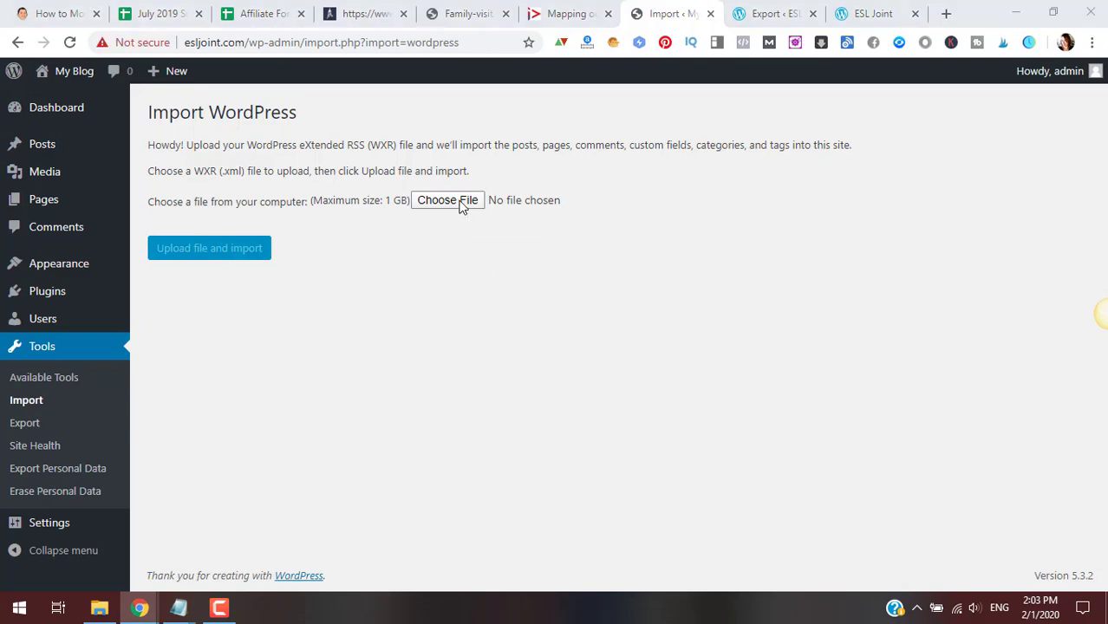
{"action": "left_click", "coordinate": [295, 115]}
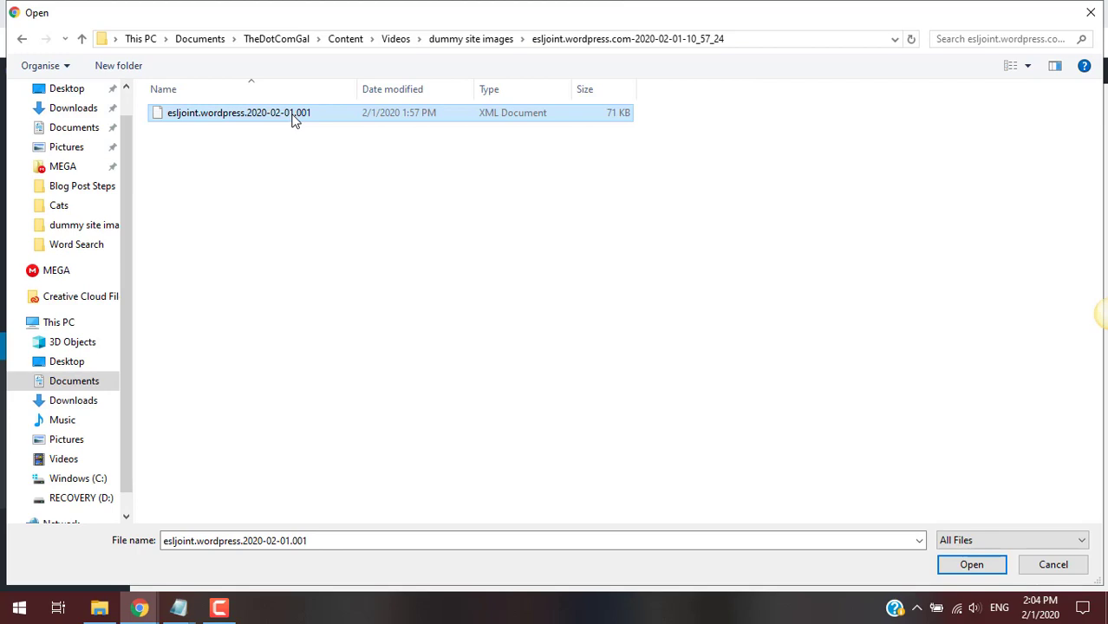
{"action": "left_click", "coordinate": [973, 566]}
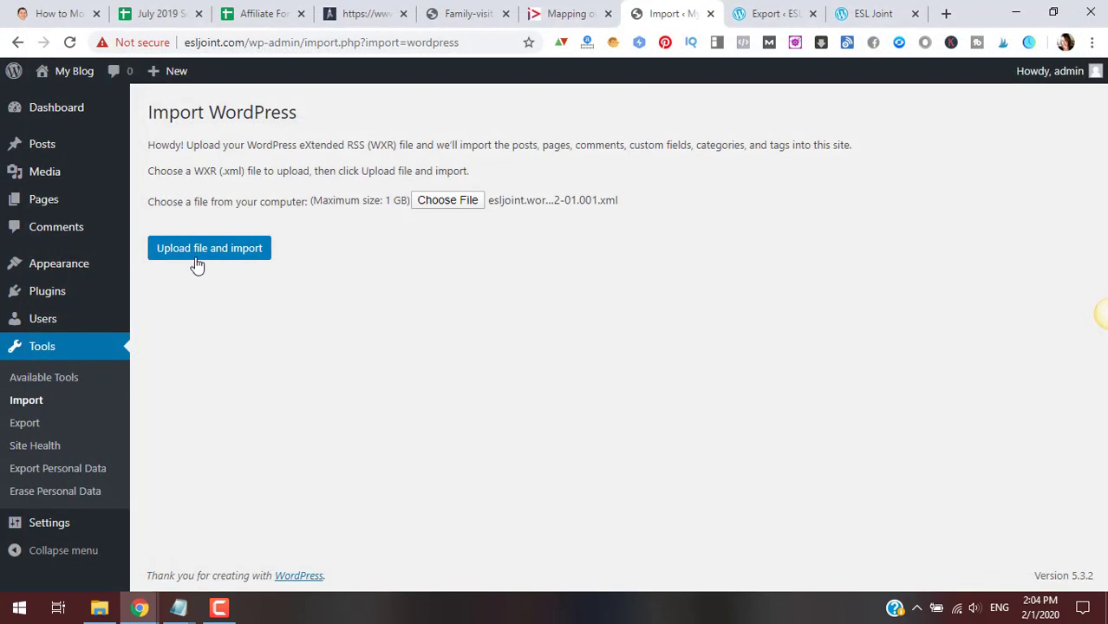
Step: Upload the chosen XML file and run the import with file attachments downloaded and imported, leaving the author unassigned to an existing user
{"action": "left_click", "coordinate": [201, 251]}
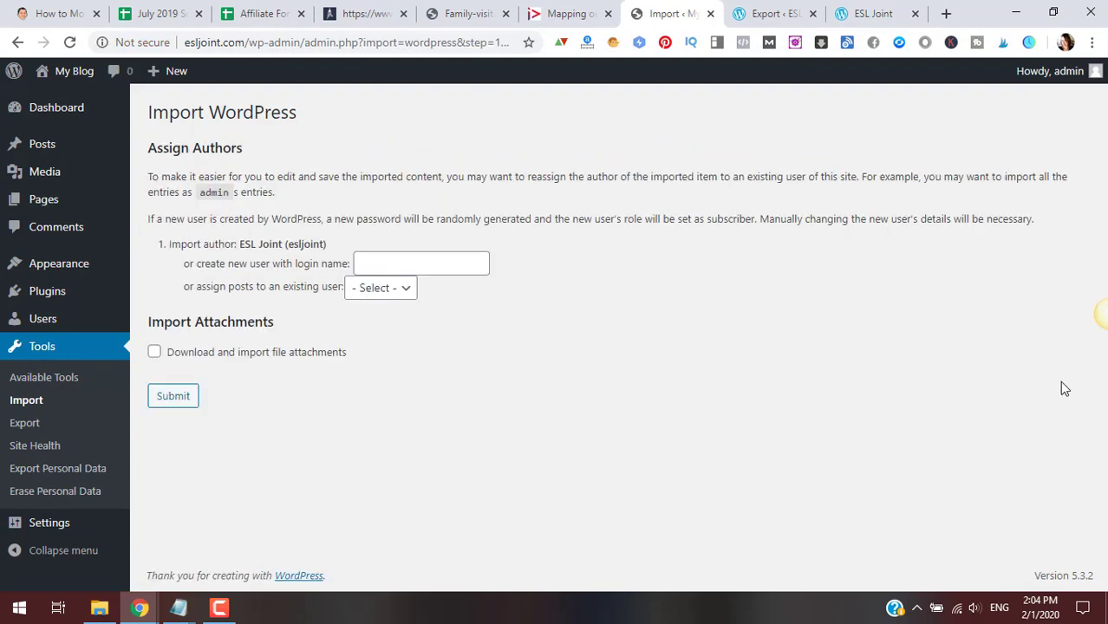
{"action": "left_click", "coordinate": [406, 295]}
{"action": "left_click", "coordinate": [408, 293]}
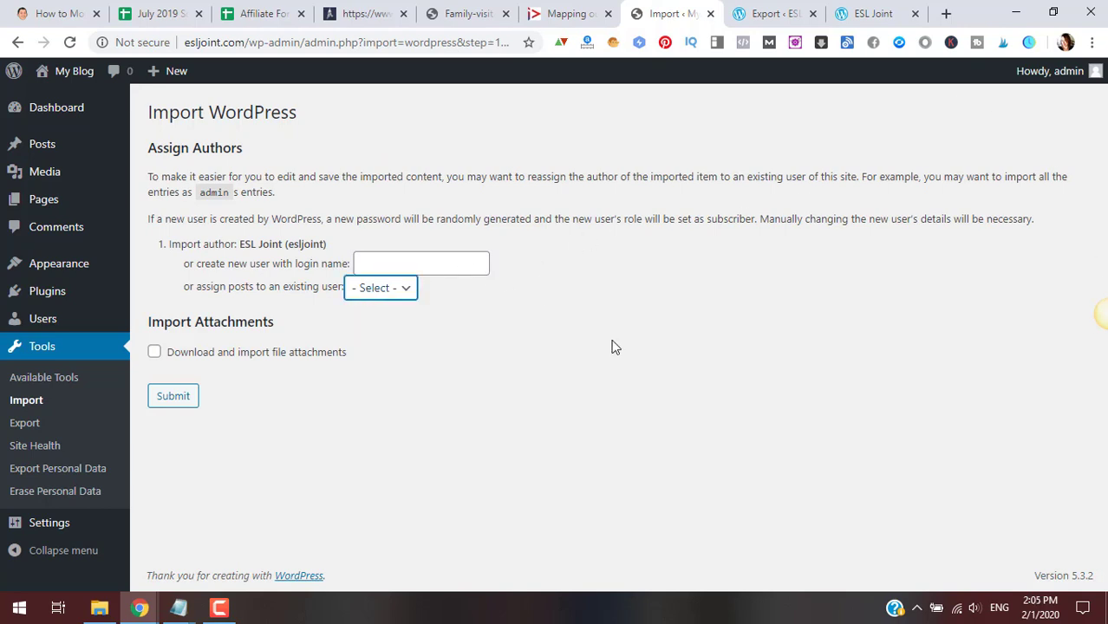
{"action": "mouse_move", "coordinate": [1106, 314]}
{"action": "left_click", "coordinate": [156, 355]}
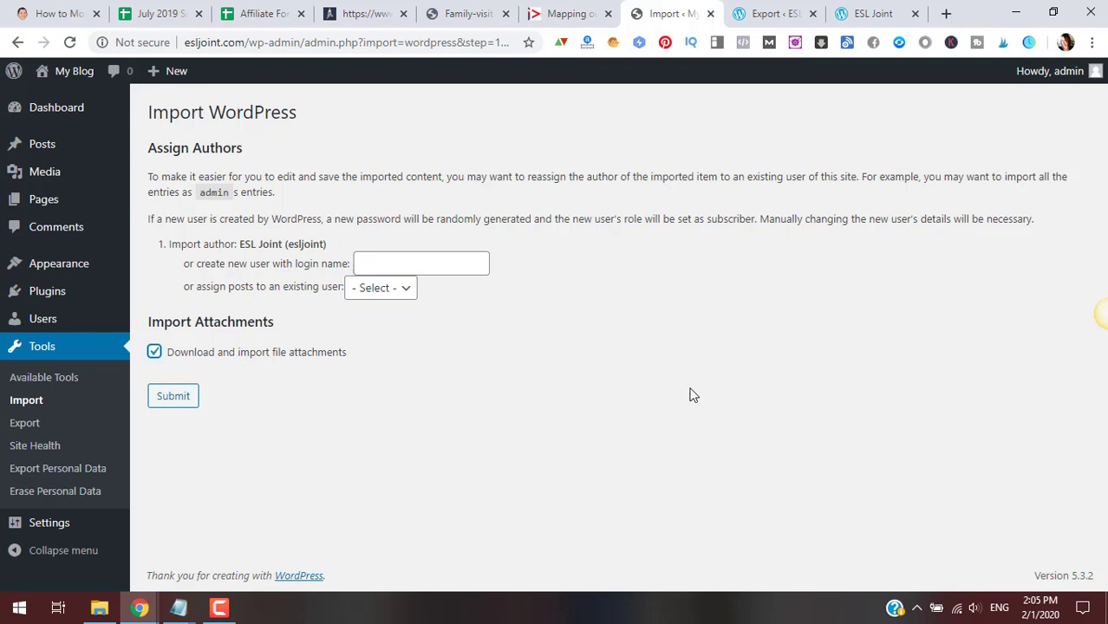
{"action": "left_click", "coordinate": [156, 401]}
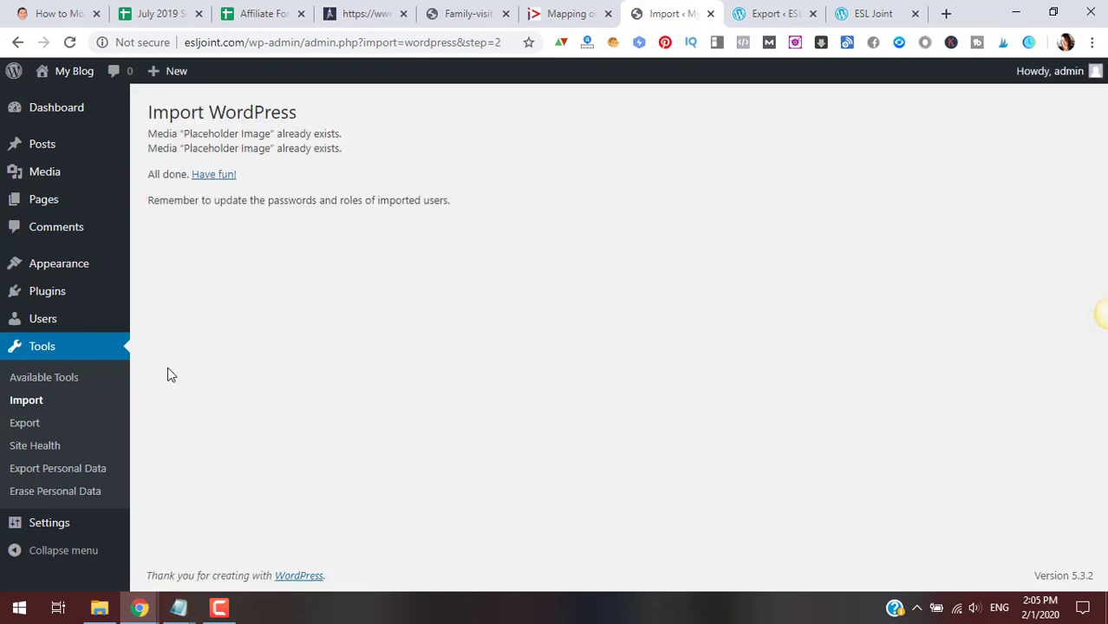
Step: Move the default "Hello world!" post to the trash in the site's posts list
{"action": "mouse_move", "coordinate": [82, 145]}
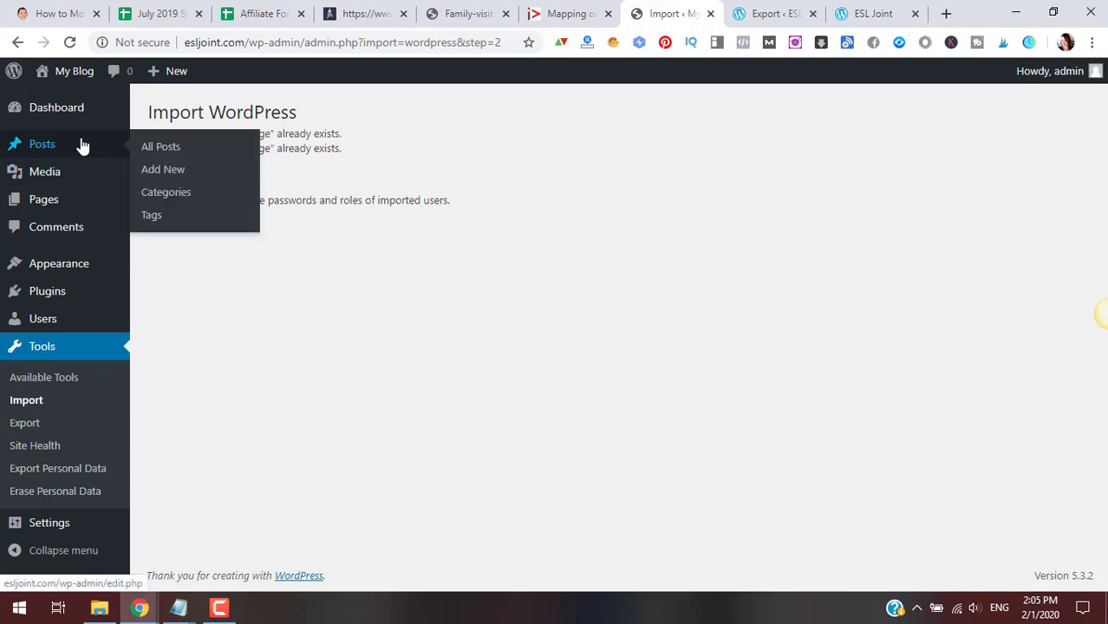
{"action": "left_click", "coordinate": [82, 145]}
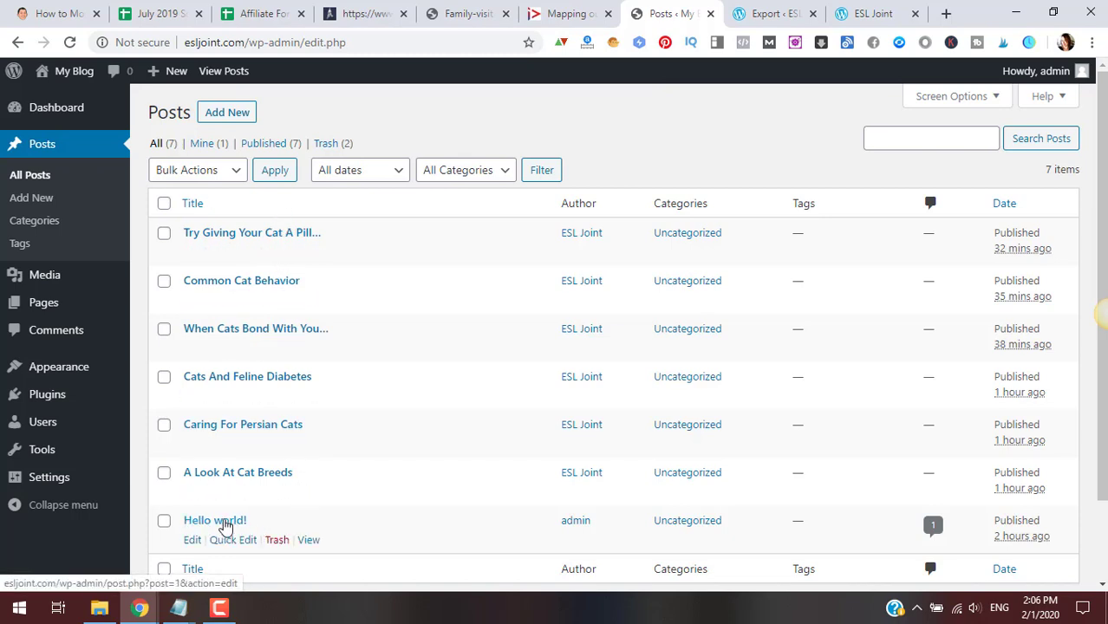
{"action": "left_click", "coordinate": [277, 539]}
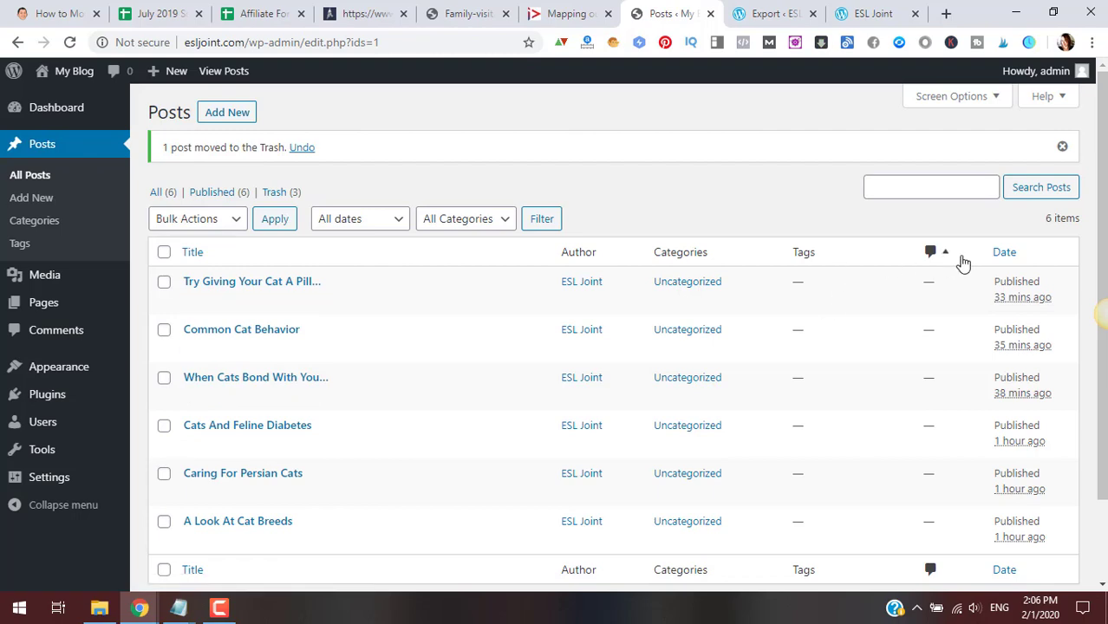
Step: Open the imported post "Try Giving Your Cat A Pill..." to check its content and featured image, and return to the dashboard
{"action": "left_click", "coordinate": [315, 281]}
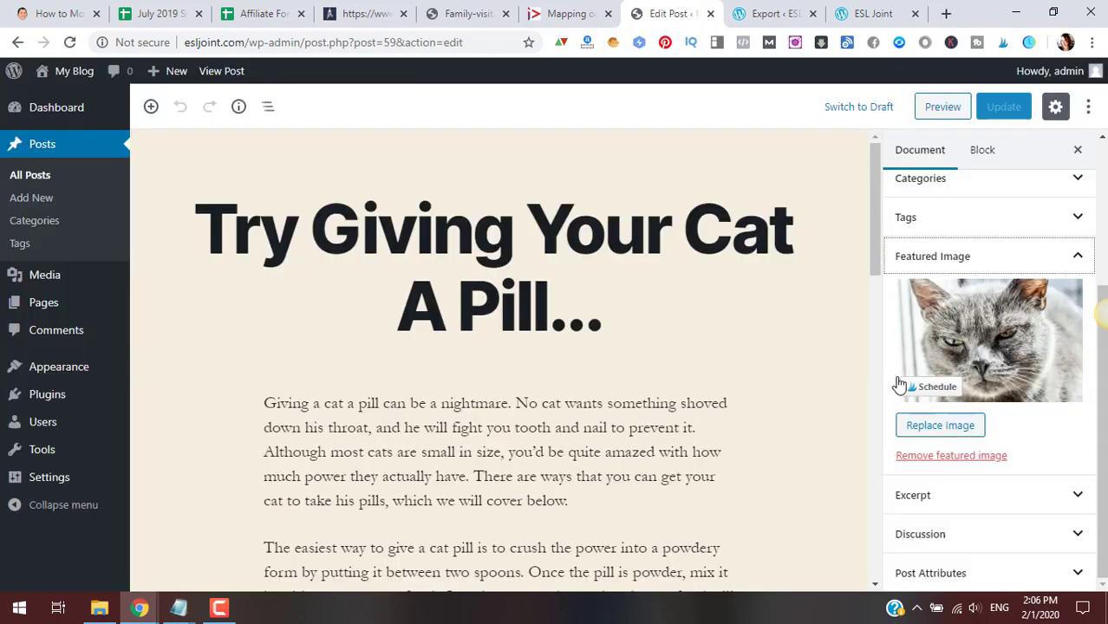
{"action": "left_click", "coordinate": [1078, 256]}
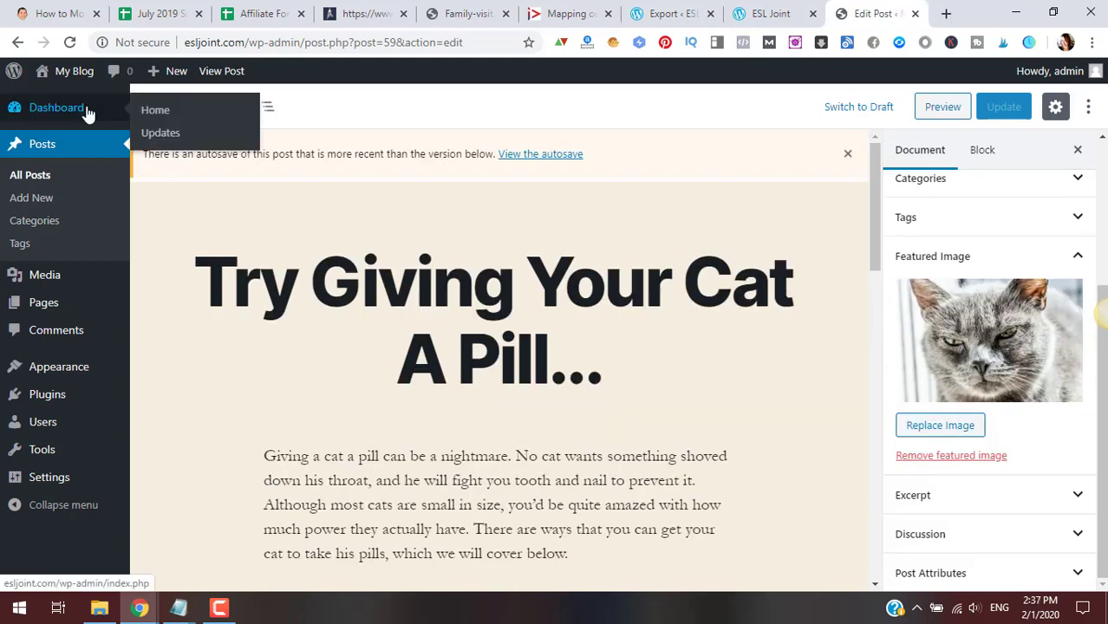
{"action": "left_click", "coordinate": [87, 113]}
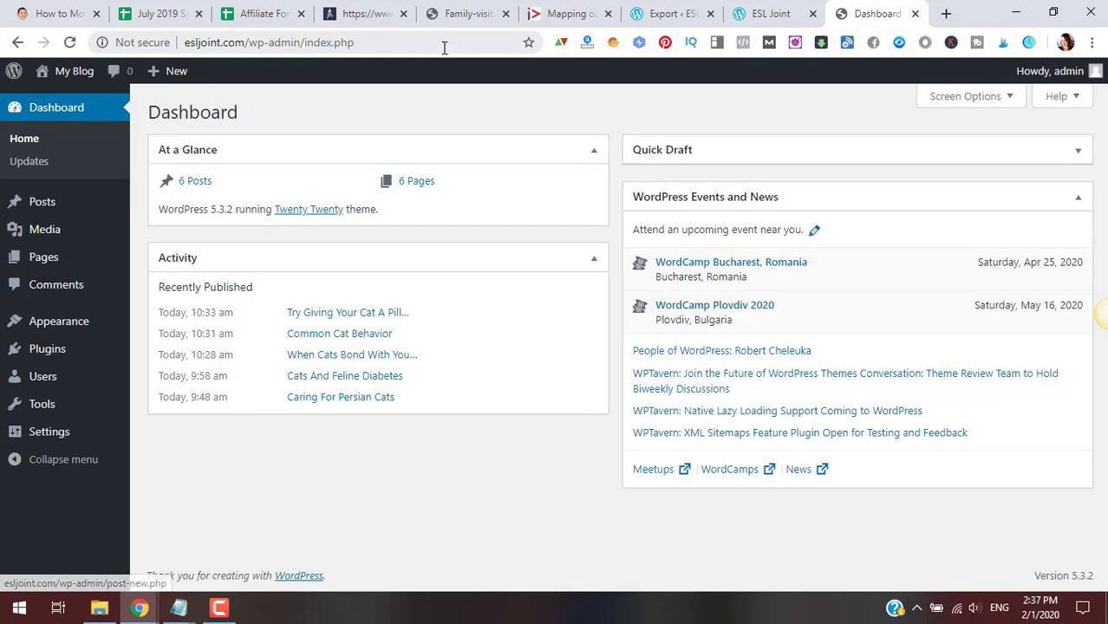
Step: Switch to the incognito browser window and review the live esljoint.com home page and its latest posts
{"action": "left_click", "coordinate": [139, 609]}
{"action": "left_click", "coordinate": [262, 533]}
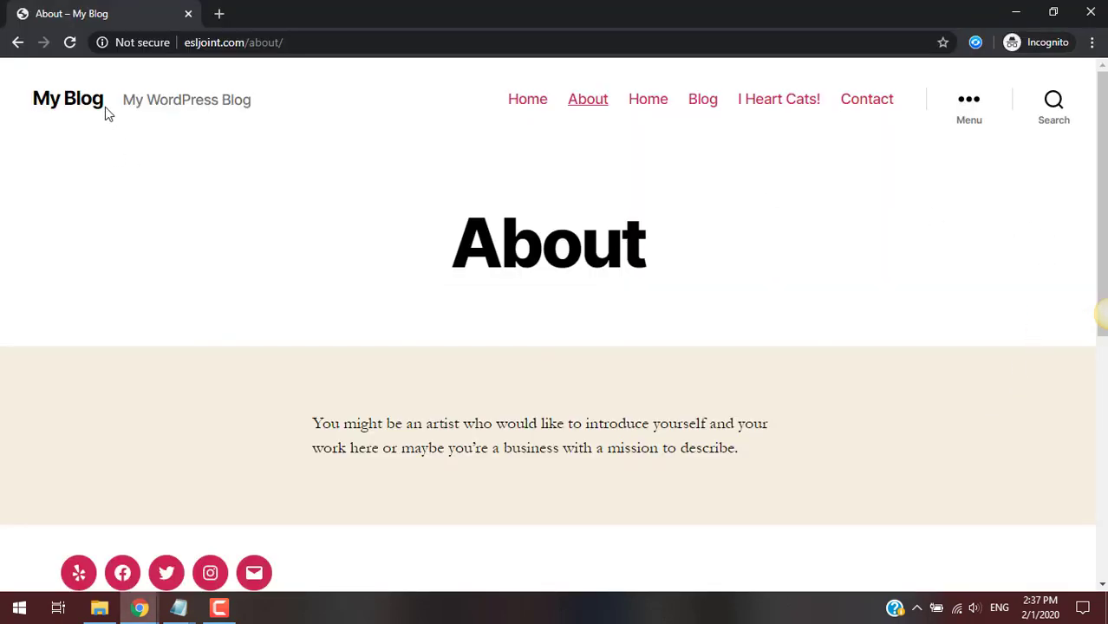
{"action": "left_click", "coordinate": [66, 45]}
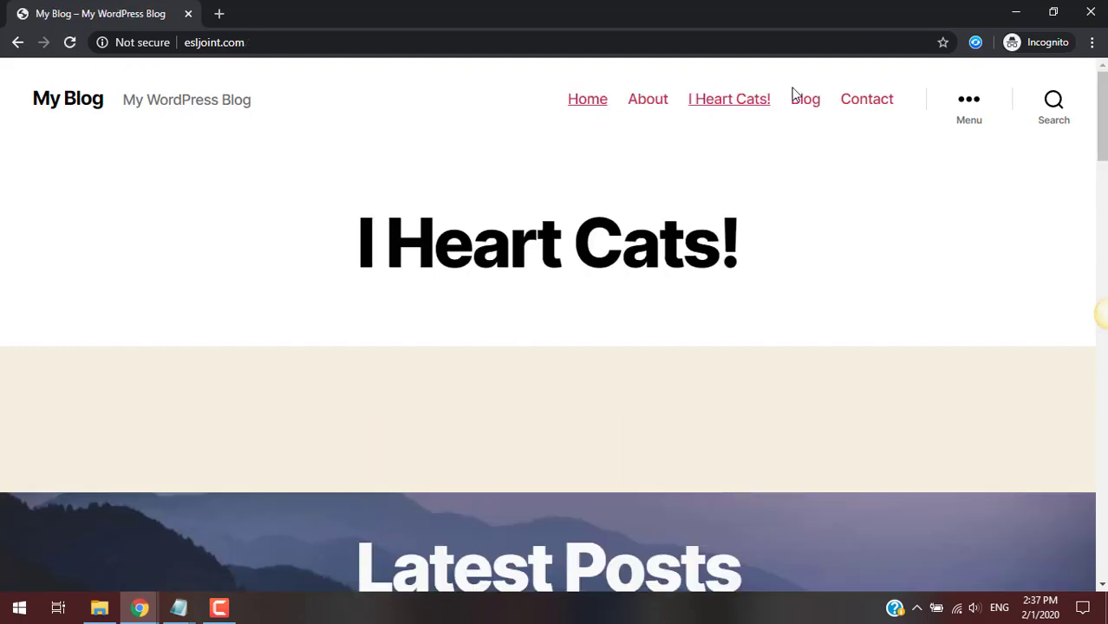
{"action": "scroll", "coordinate": [1074, 162], "scroll_direction": "down", "scroll_amount": 7}
{"action": "scroll", "coordinate": [1075, 165], "scroll_direction": "down", "scroll_amount": 7}
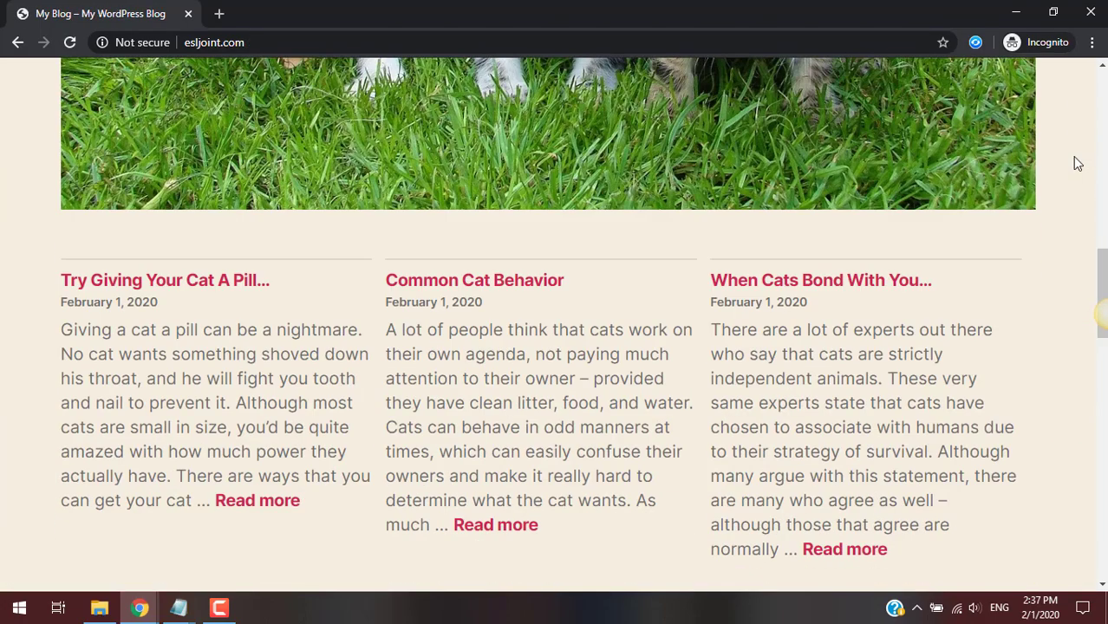
{"action": "scroll", "coordinate": [1054, 225], "scroll_direction": "up", "scroll_amount": 3}
Step: Read through the live post "Try Giving Your Cat A Pill..." including its featured image, and return to the admin dashboard window
{"action": "left_click", "coordinate": [258, 503]}
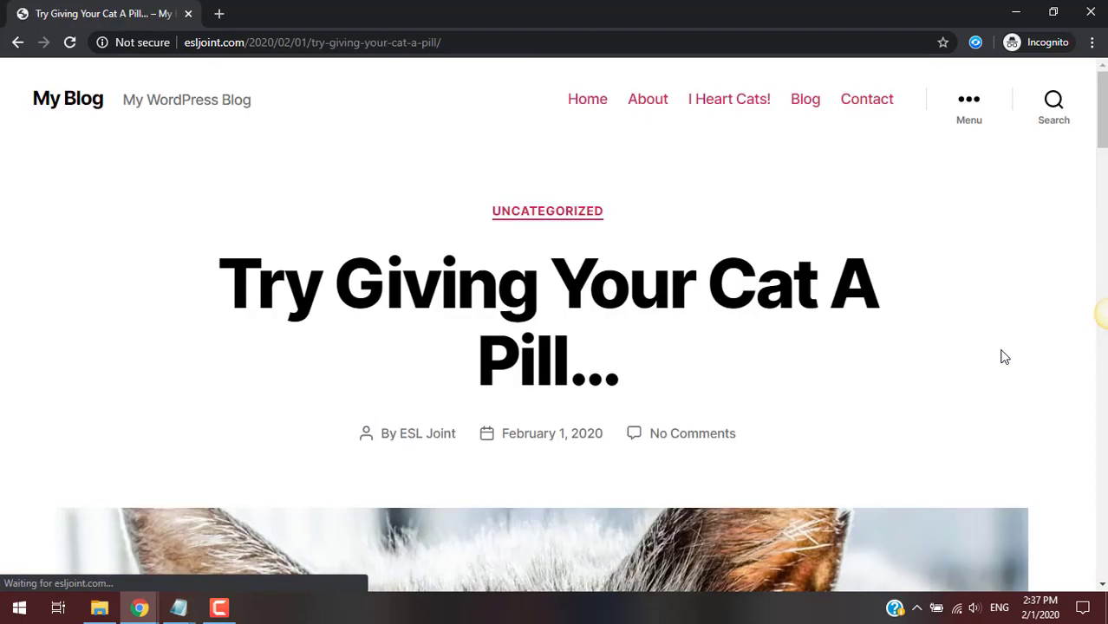
{"action": "scroll", "coordinate": [1002, 354], "scroll_direction": "down", "scroll_amount": 5}
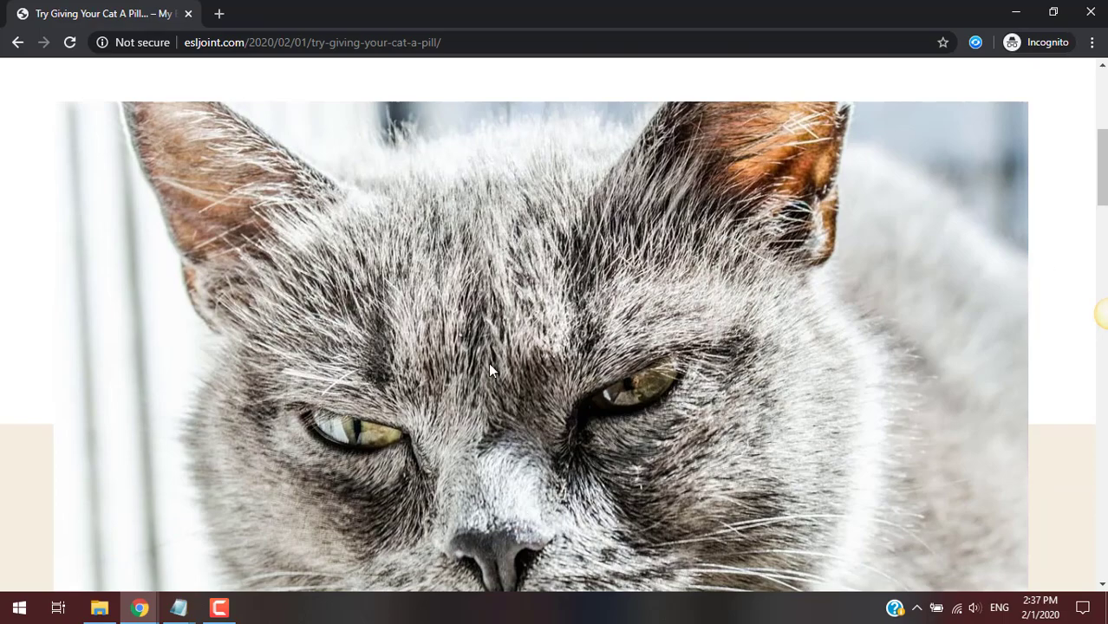
{"action": "scroll", "coordinate": [767, 287], "scroll_direction": "down", "scroll_amount": 20}
{"action": "scroll", "coordinate": [999, 324], "scroll_direction": "down", "scroll_amount": 3}
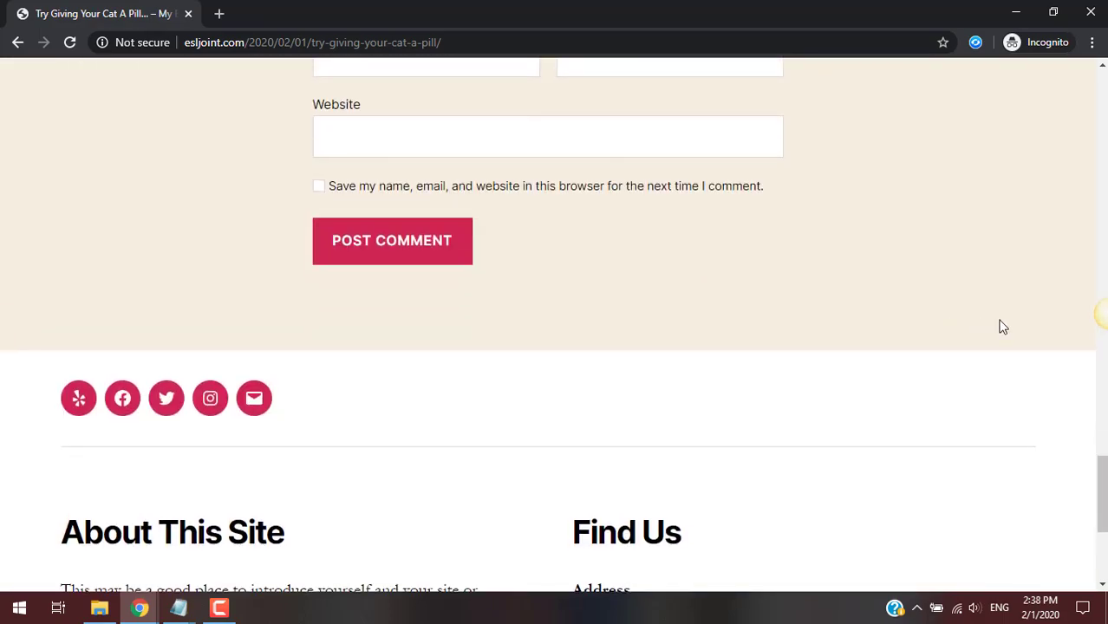
{"action": "scroll", "coordinate": [1000, 325], "scroll_direction": "up", "scroll_amount": 20}
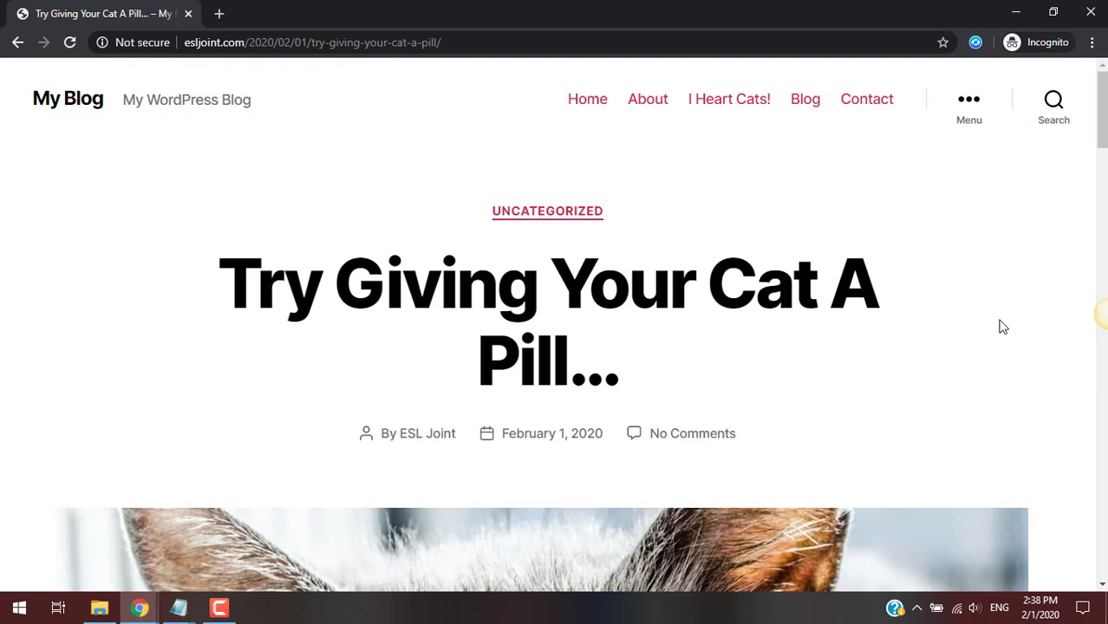
{"action": "scroll", "coordinate": [825, 326], "scroll_direction": "down", "scroll_amount": 5}
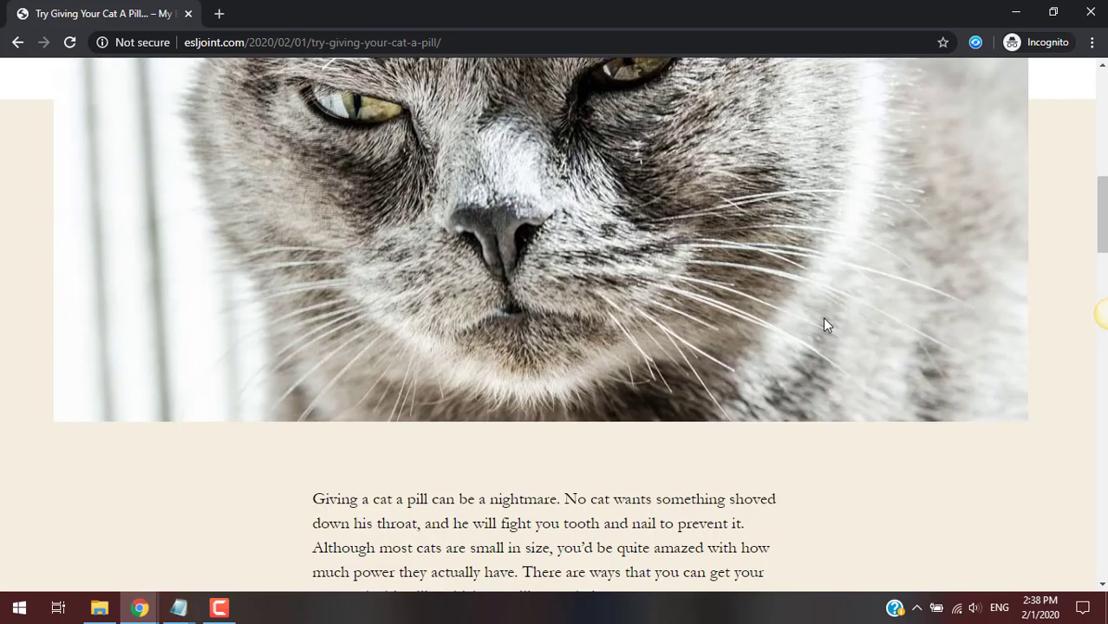
{"action": "scroll", "coordinate": [823, 326], "scroll_direction": "up", "scroll_amount": 5}
{"action": "mouse_move", "coordinate": [138, 608]}
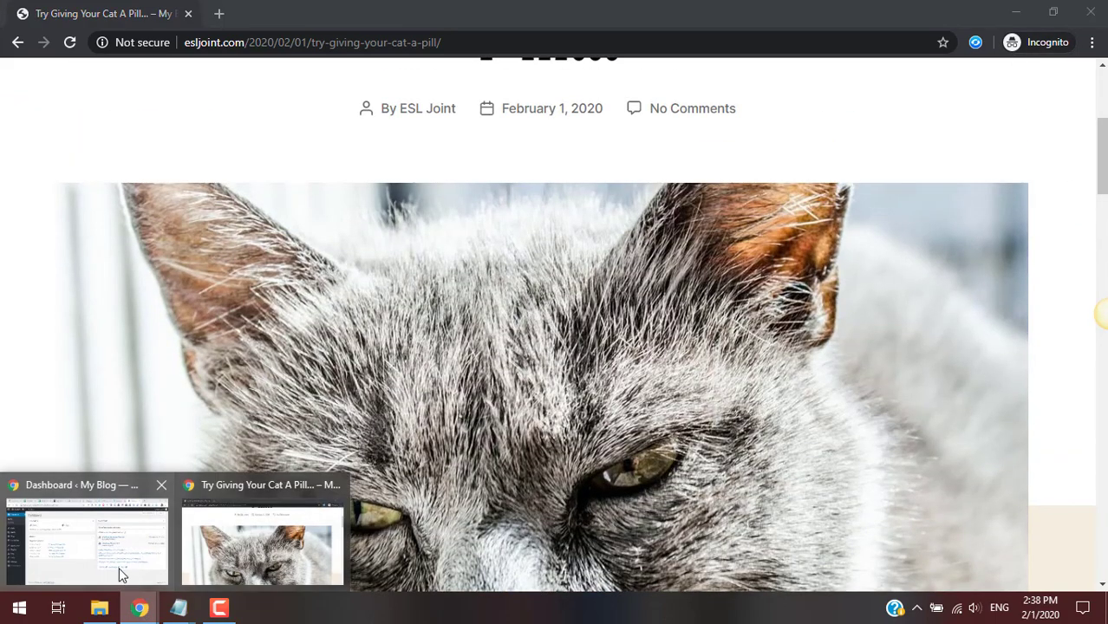
{"action": "left_click", "coordinate": [121, 575]}
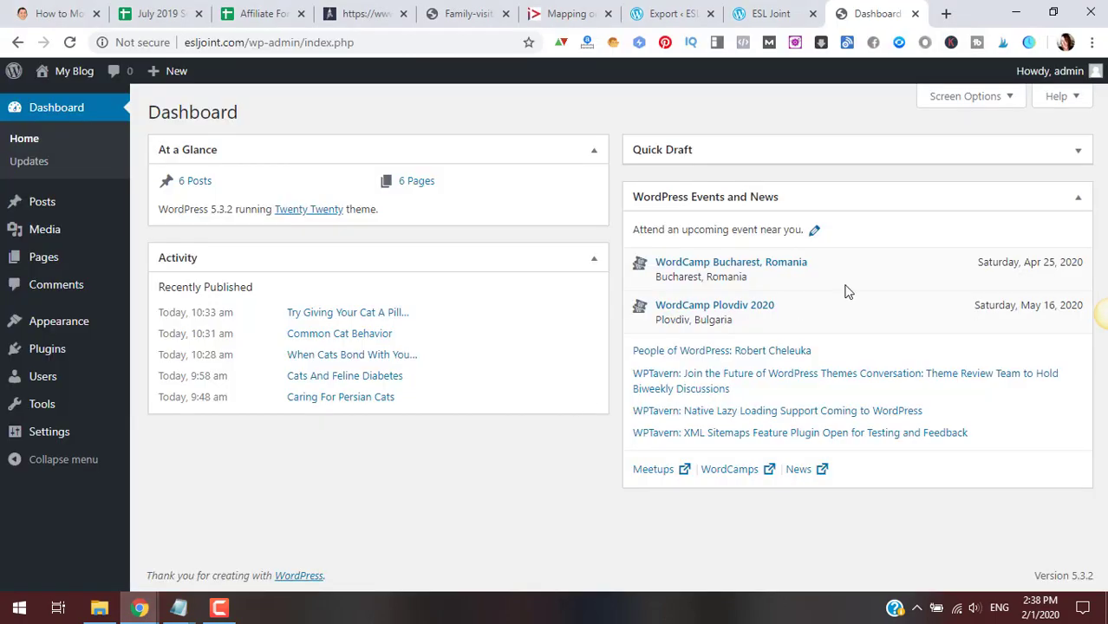